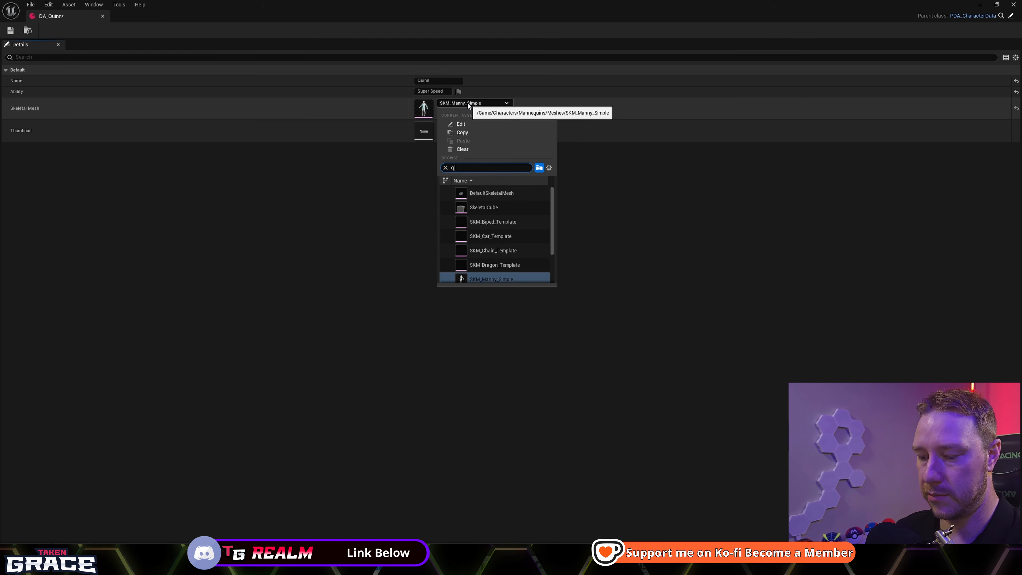
Assign SKM_Quinn_Simple as the skeletal mesh of DA_Quinn, save the data asset and close it.
left_click(505, 195)
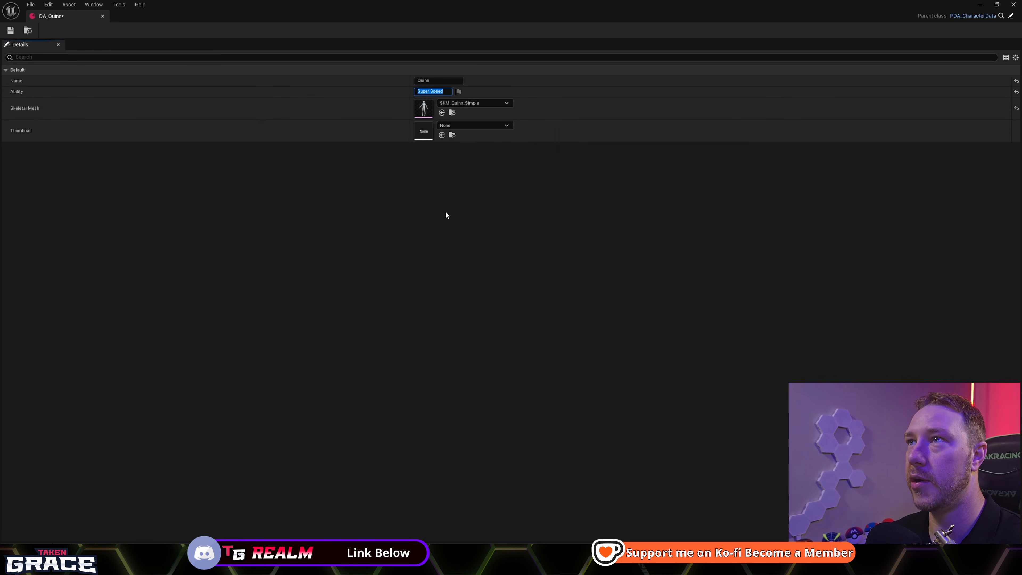
left_click(10, 30)
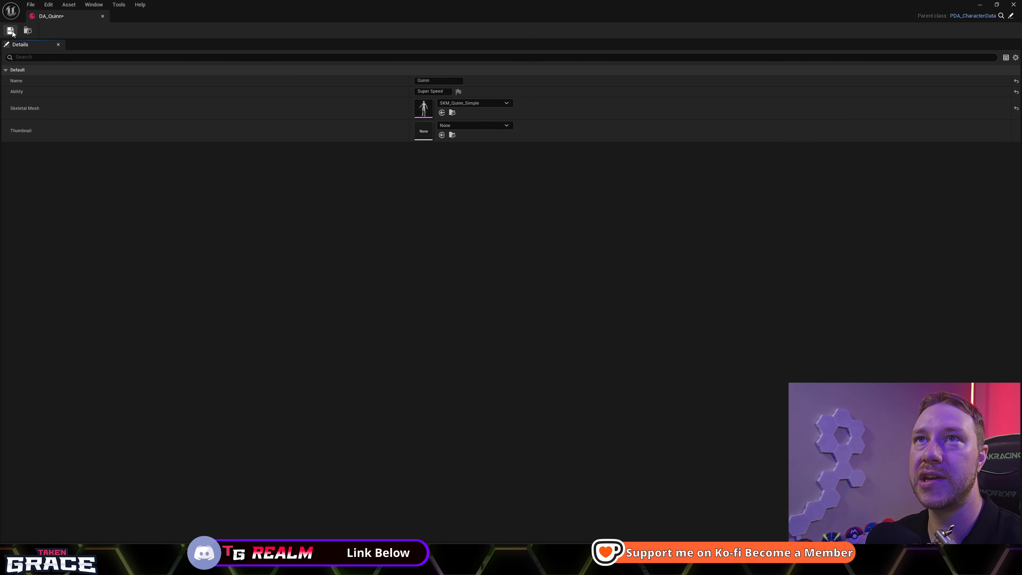
left_click(102, 16)
Duplicate the DA_Quinn data asset in the Data folder as DA_TPP and open the copy.
left_click(251, 282)
key("ctrl+space")
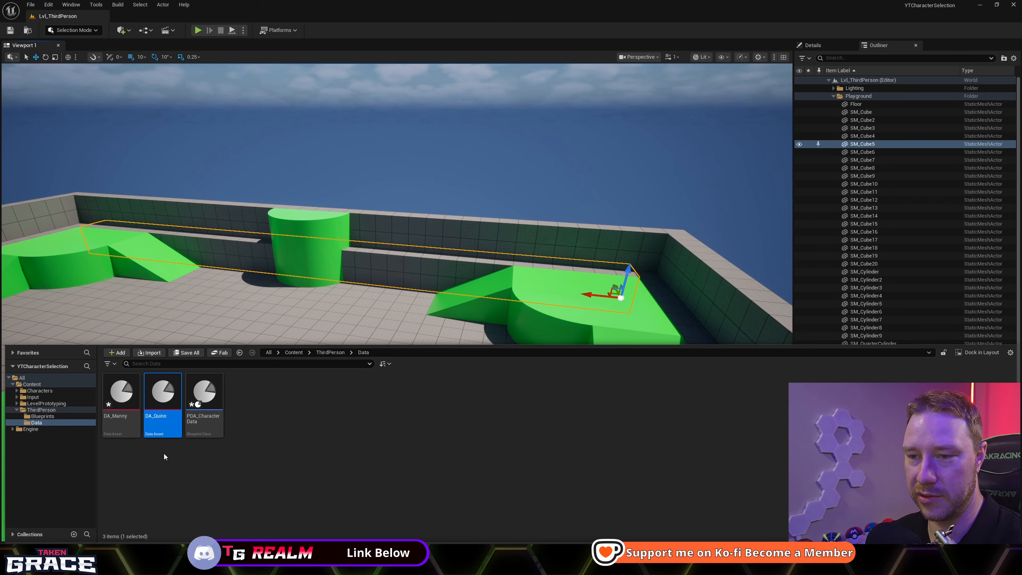
key("ctrl+d")
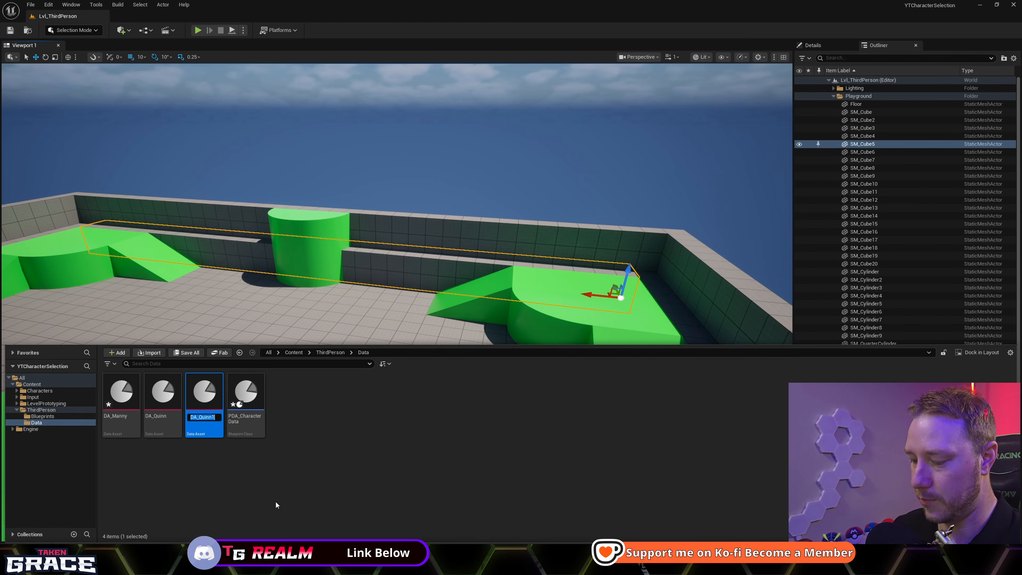
type("DA_")
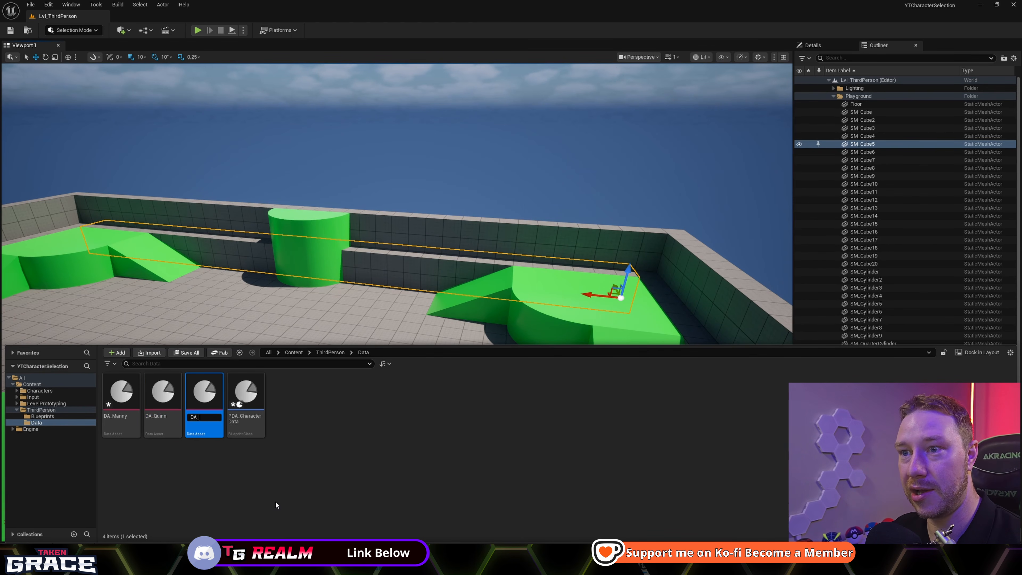
type("QTPP")
key("Return")
key("Return")
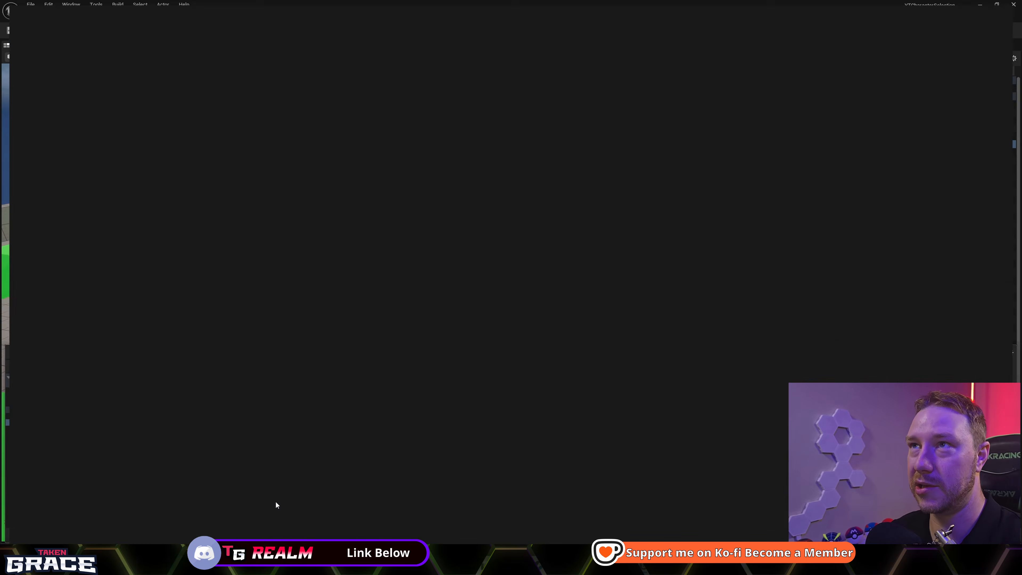
Set the character name in DA_TPP to "Ole Yeller" and its ability to "T Pose".
left_click(442, 78)
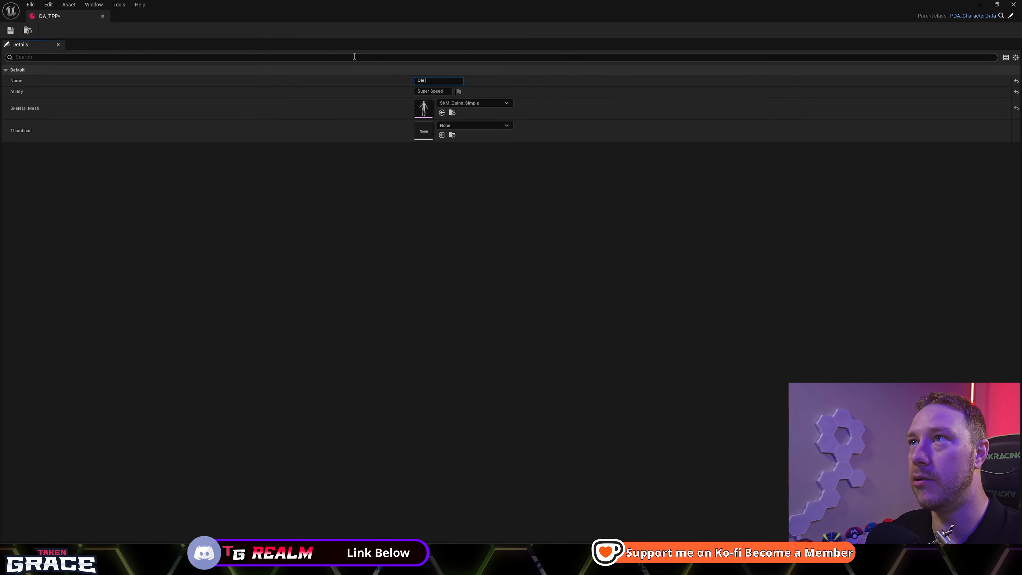
type("Ole Yellow")
key("Tab")
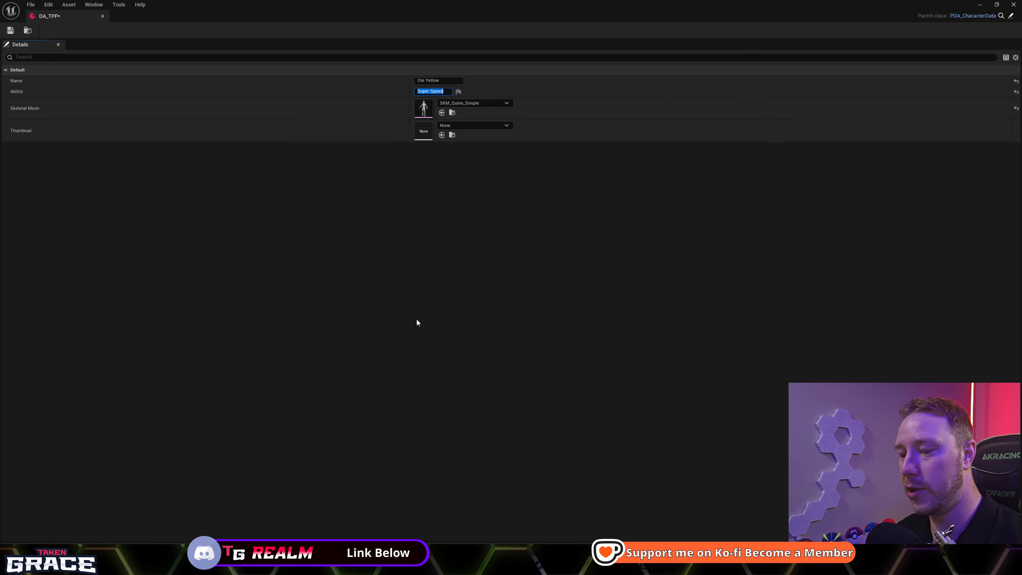
left_click(442, 80)
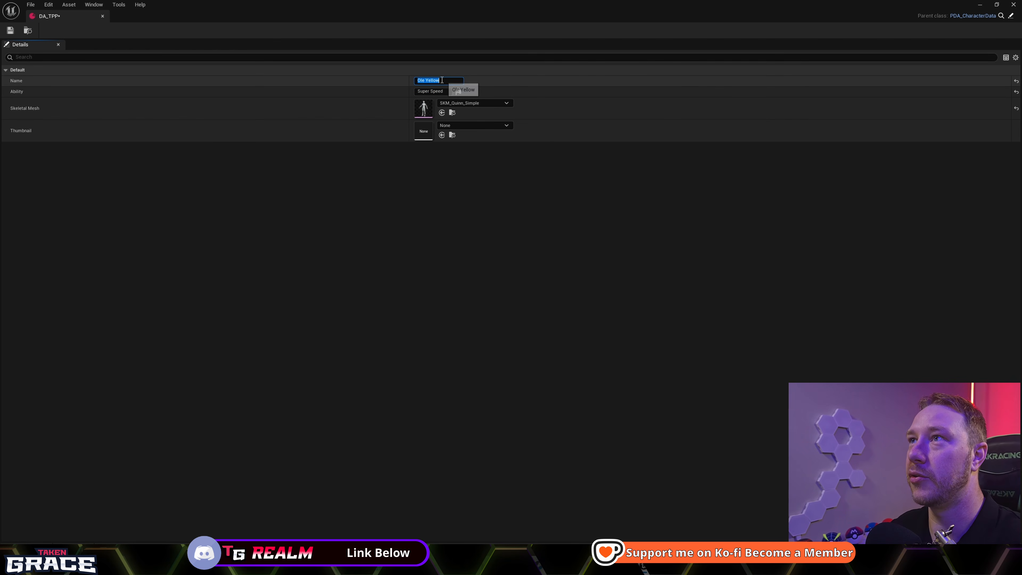
left_click(442, 80)
key("BackSpace")
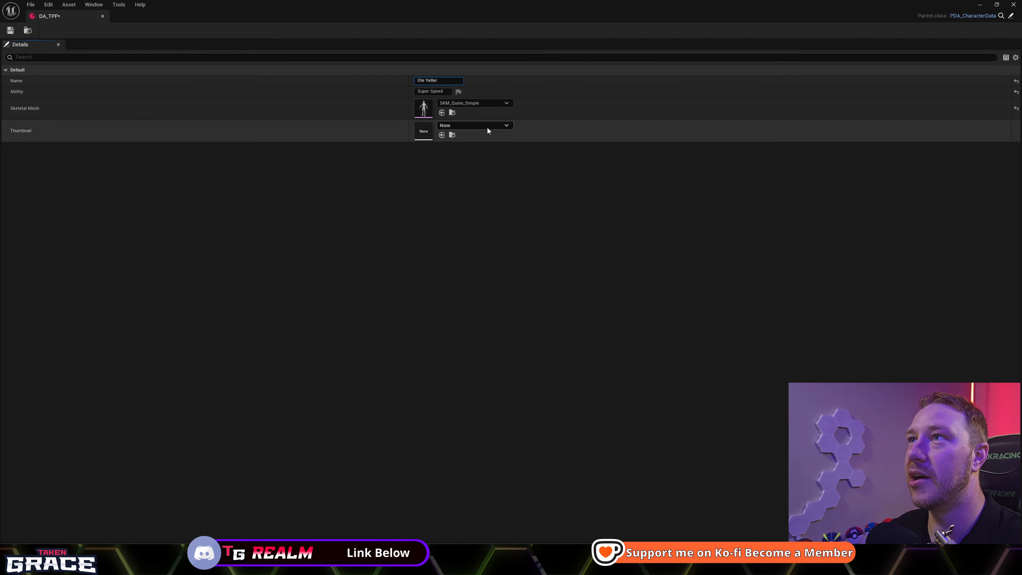
key("Tab")
type("T Pose")
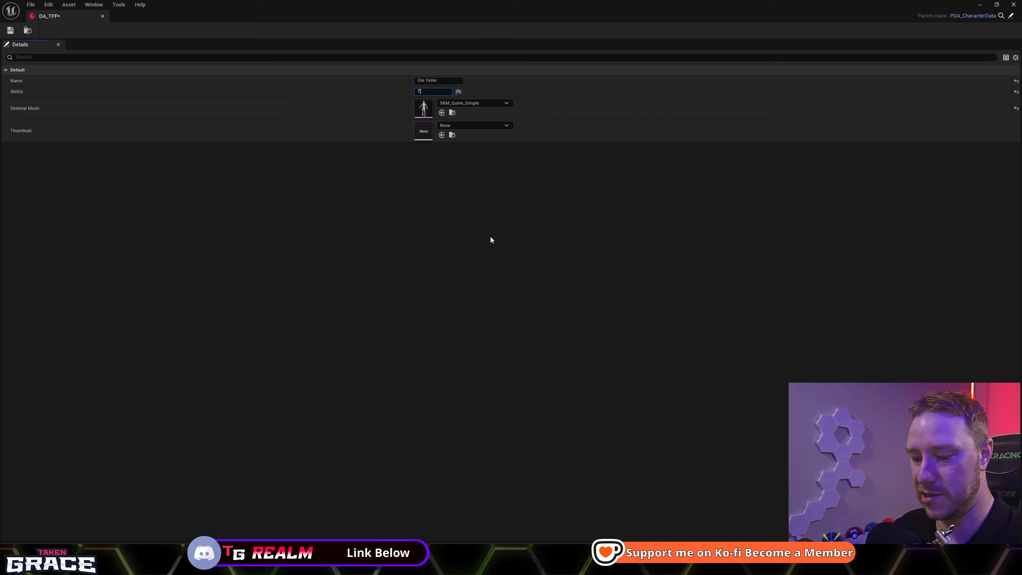
key("Return")
Assign TutorialTPP as the skeletal mesh of DA_TPP and save the data asset.
left_click(474, 103)
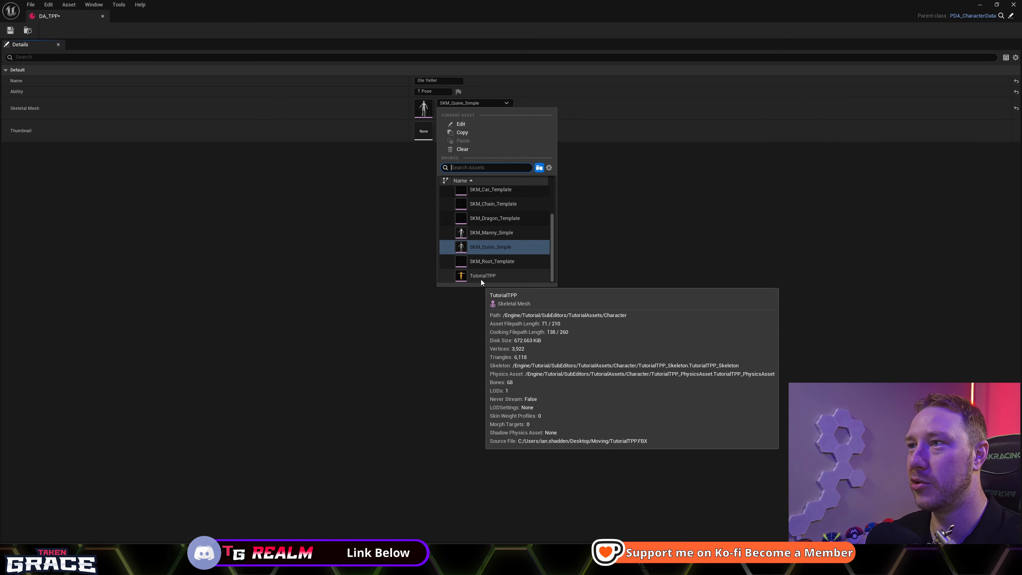
left_click(481, 278)
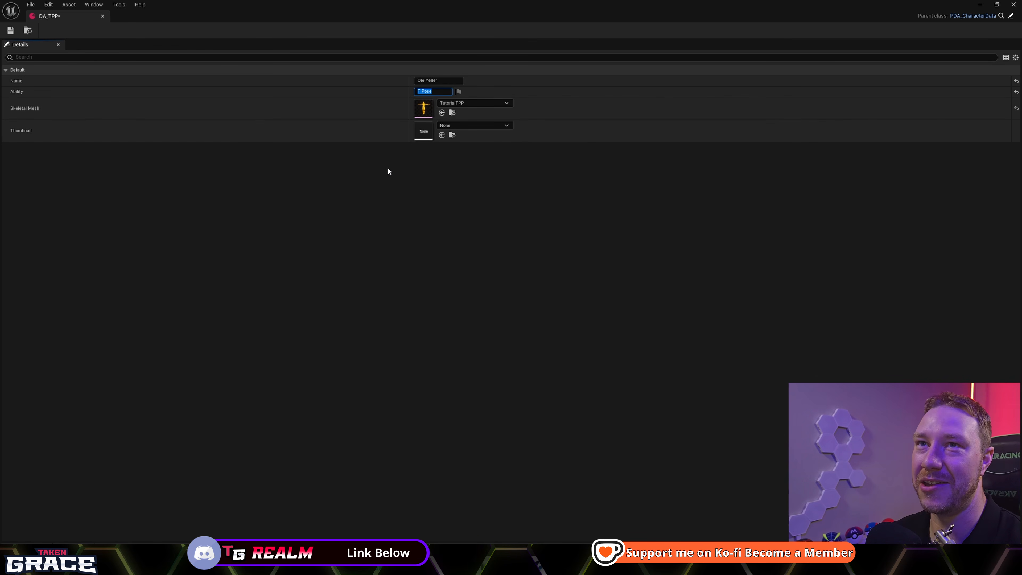
left_click(11, 30)
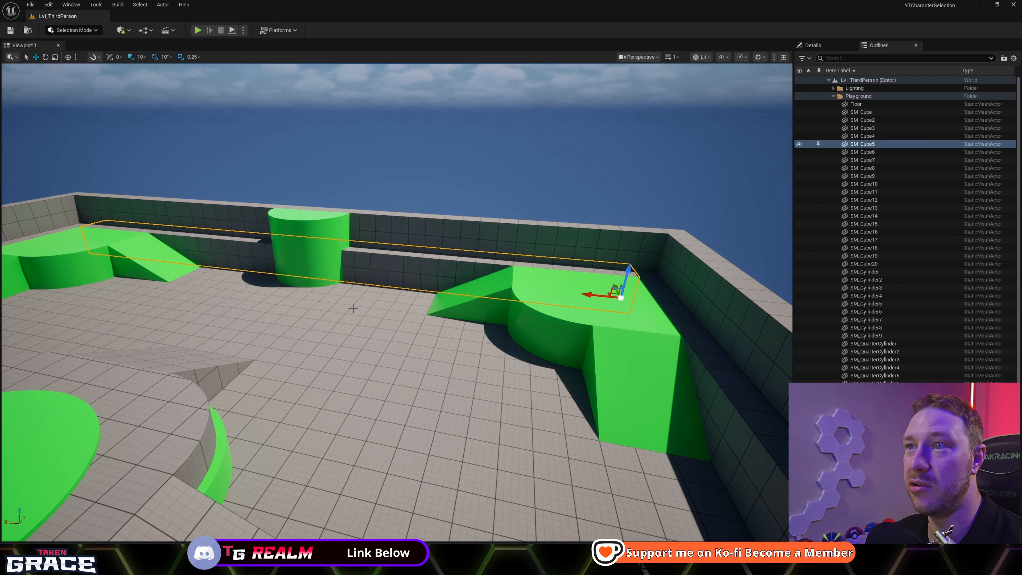
Open the SKM_Manny_Simple and SKM_Quinn_Simple meshes from the Characters/Mannequins/Meshes folder.
key("ctrl+space")
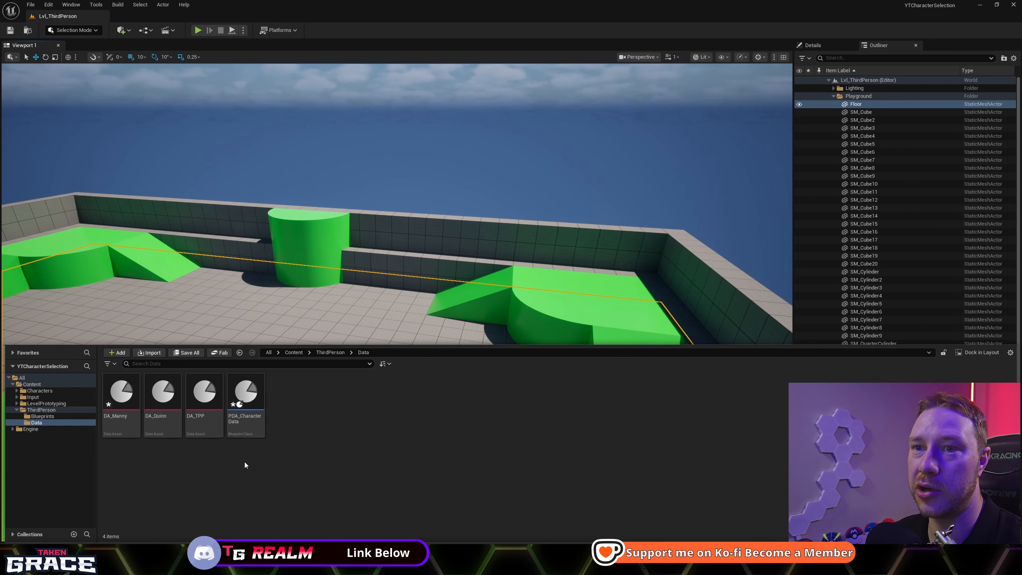
left_click(44, 391)
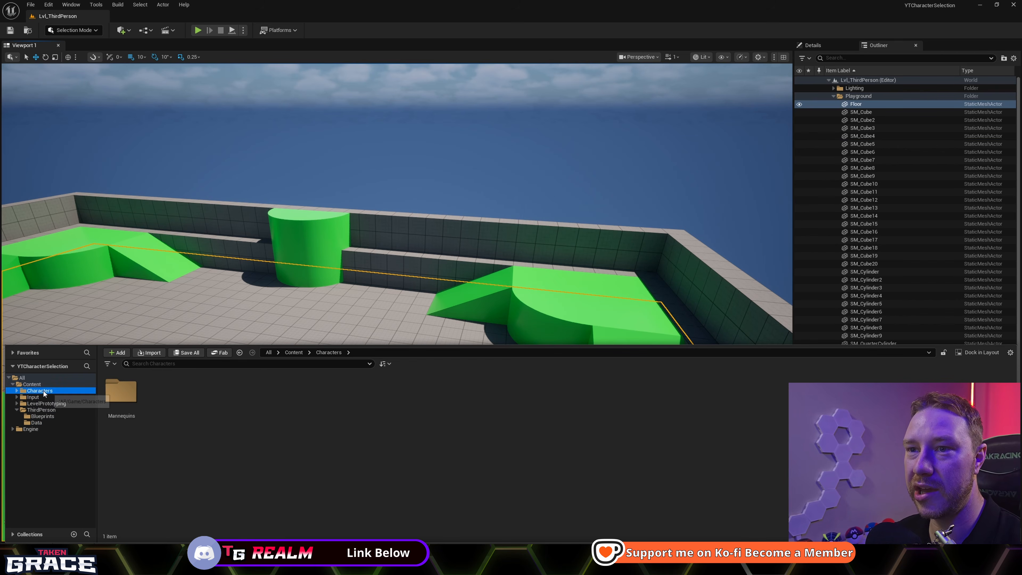
double_click(121, 390)
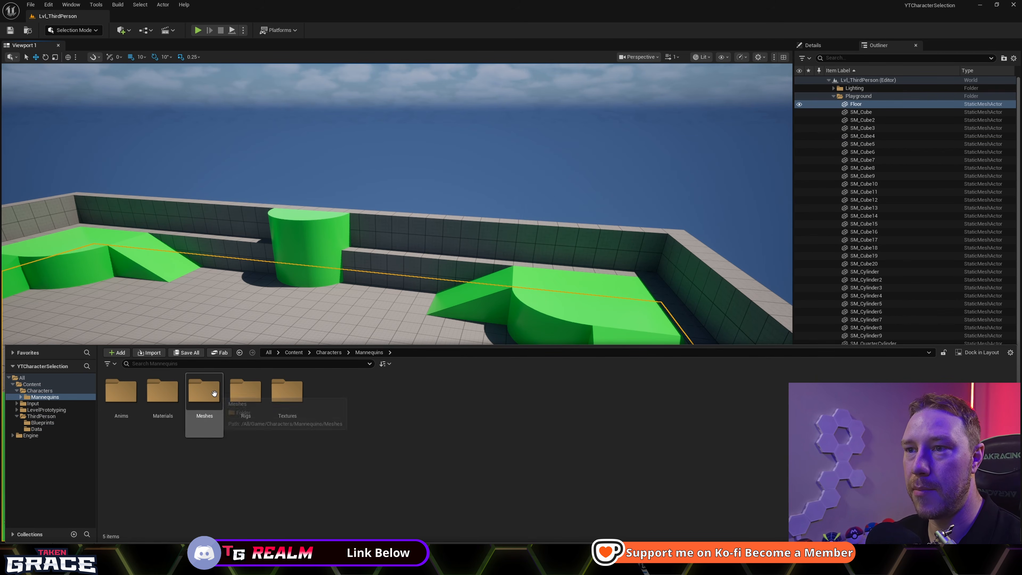
double_click(203, 391)
left_click_drag(239, 442, 163, 419)
key("Return")
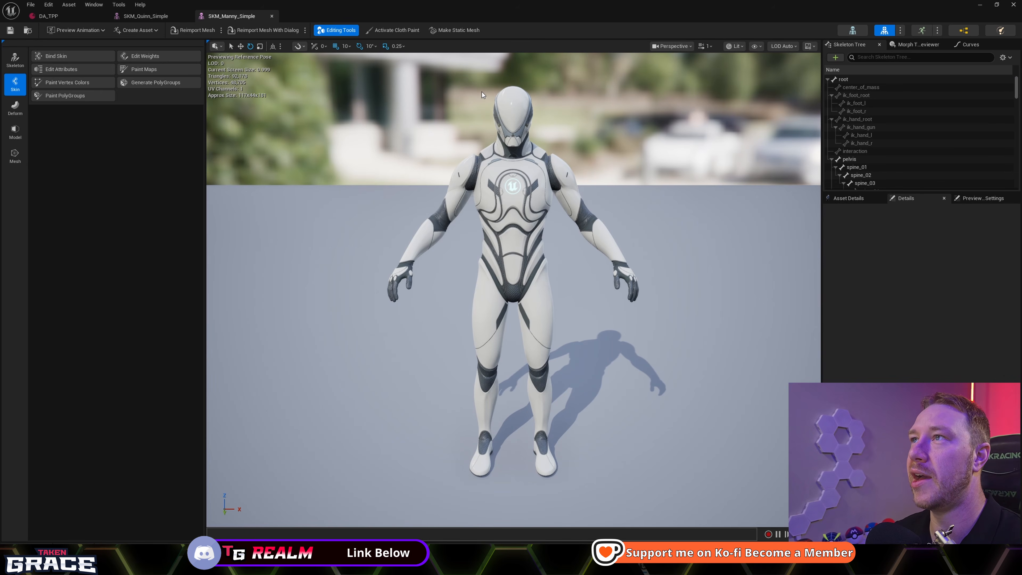
Capture a square screen snip of Manny's head and another of Quinn's head, closing both mesh editors when done.
key("super+shift+s")
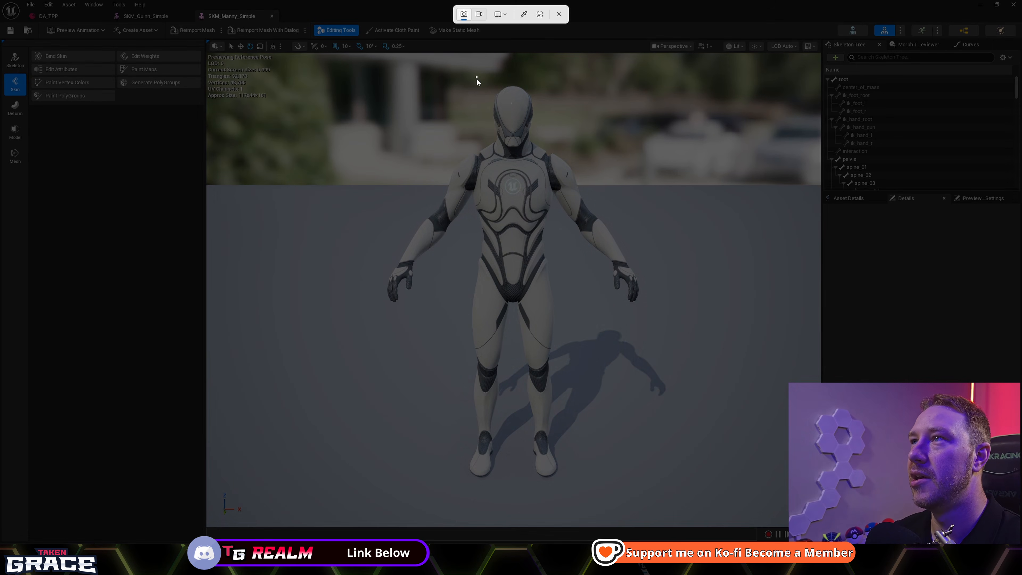
left_click_drag(477, 77, 545, 160)
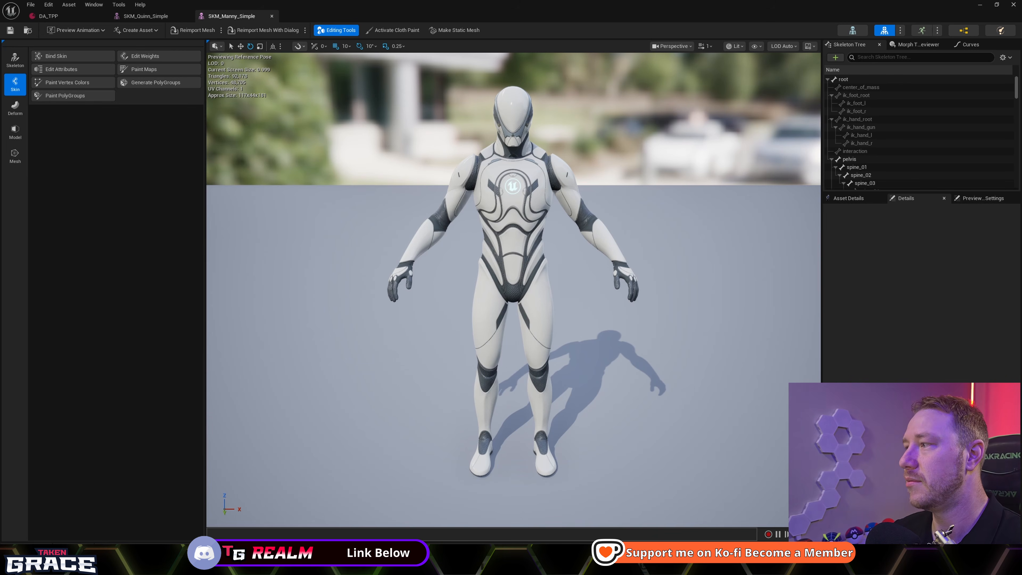
left_click(145, 16)
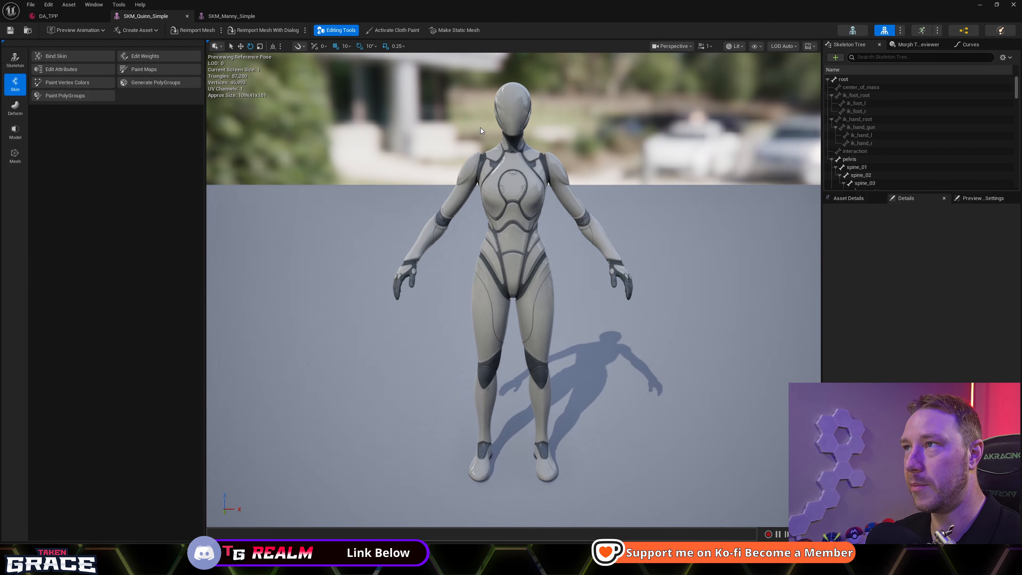
key("super+shift+s")
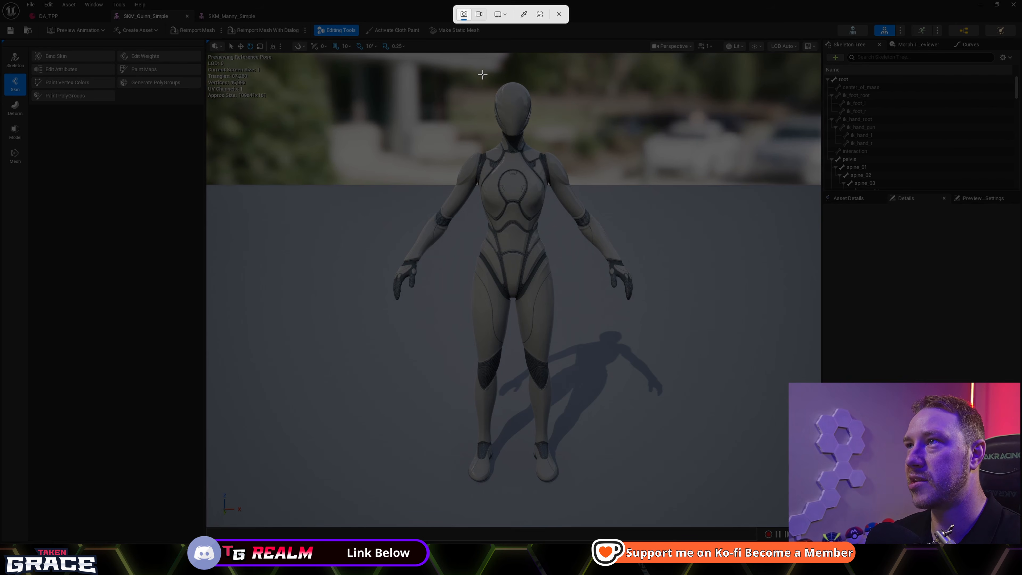
left_click_drag(482, 74, 541, 149)
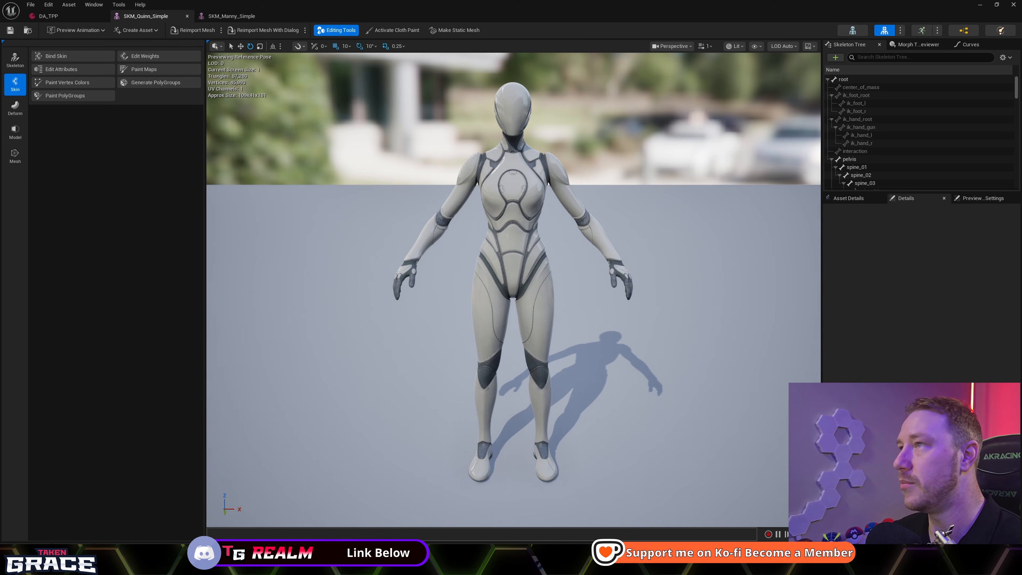
left_click(188, 17)
left_click(188, 16)
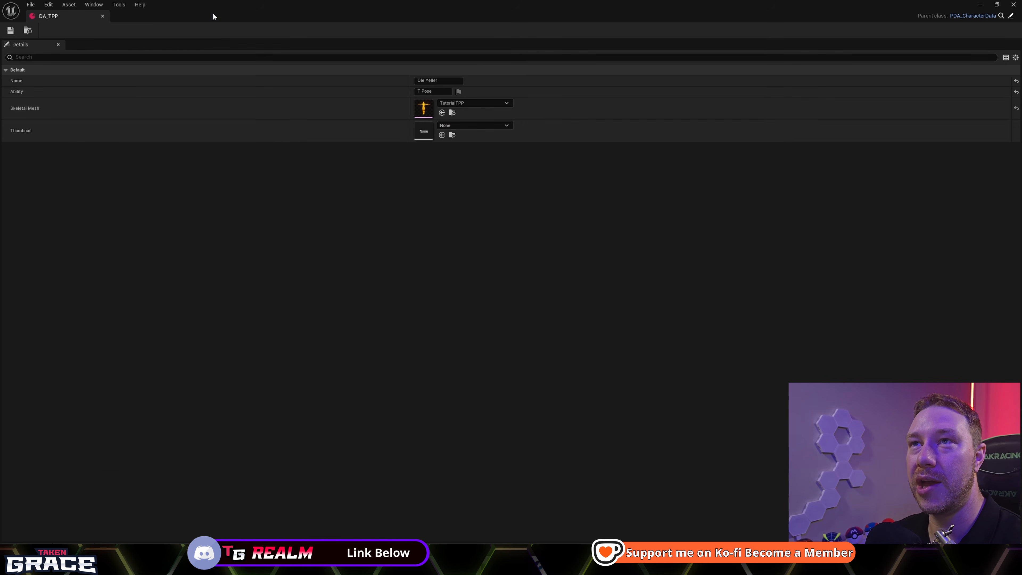
Search the Engine content for "TPP" and open the TutorialTPP skeletal mesh.
key("ctrl+space")
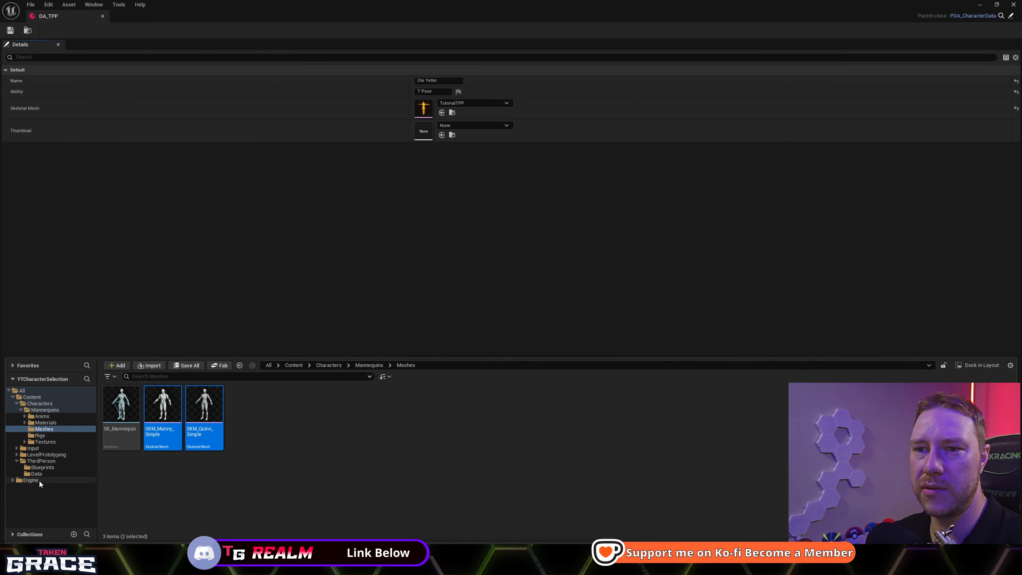
left_click(32, 480)
left_click(149, 379)
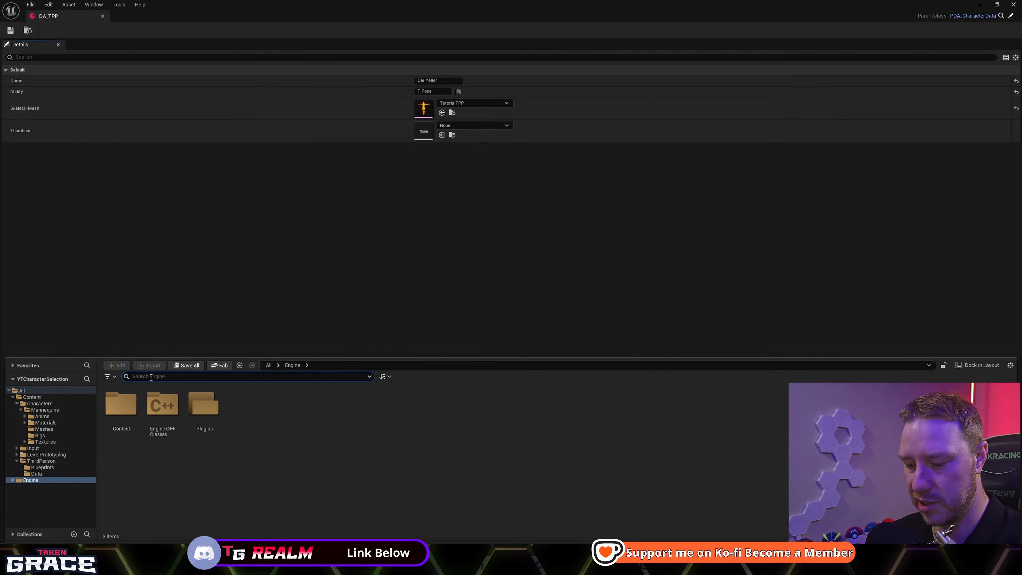
type("TPP")
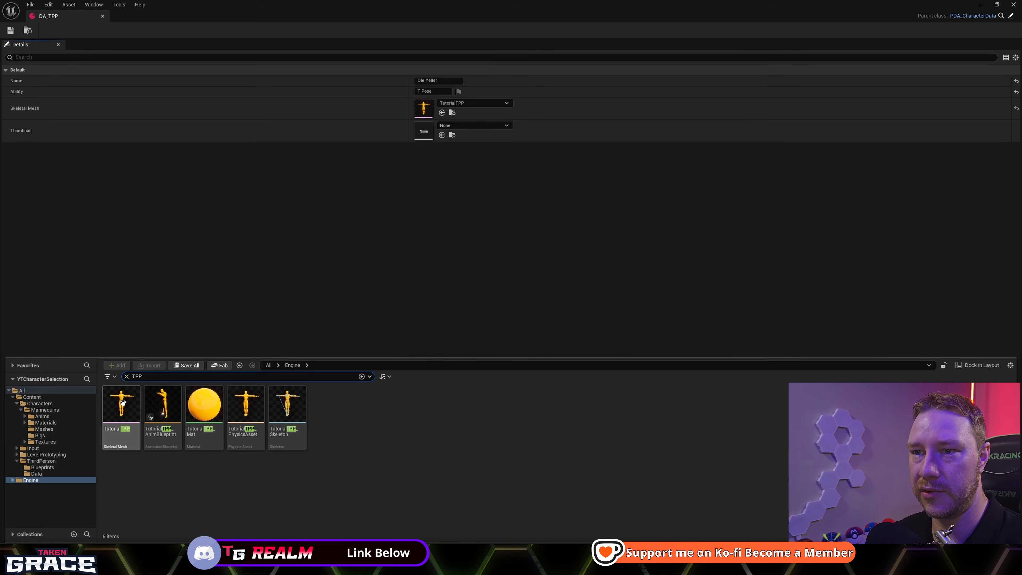
double_click(123, 403)
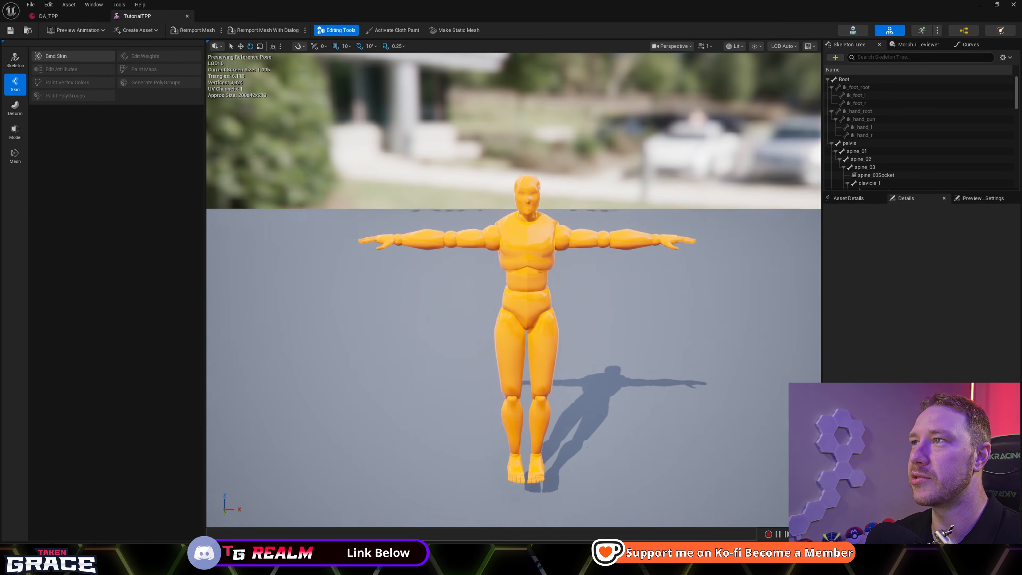
Capture a screen snip of the TutorialTPP mannequin's head and close its mesh editor.
scroll(518, 198, "up", 3)
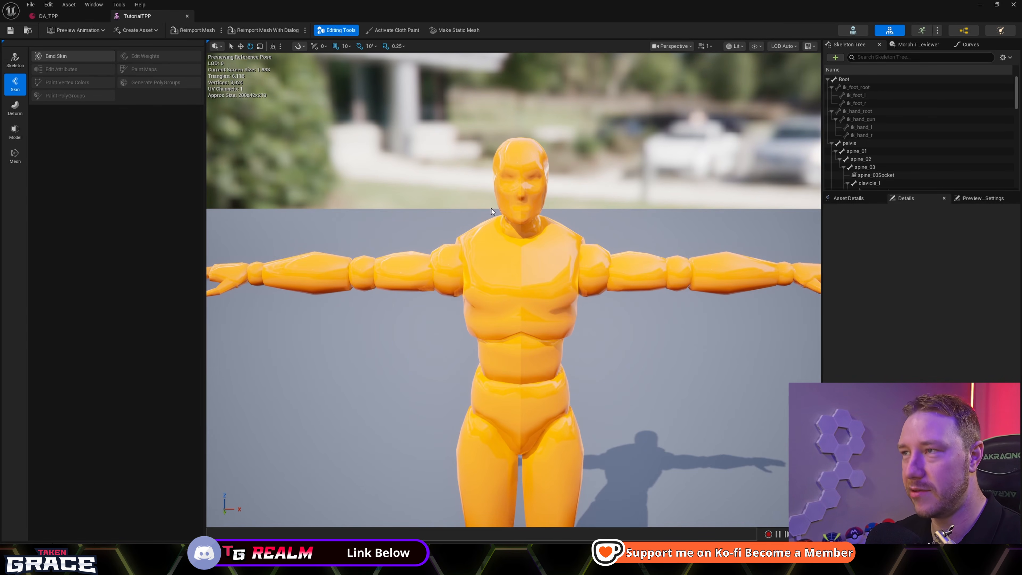
key("super+shift+s")
left_click_drag(470, 123, 575, 249)
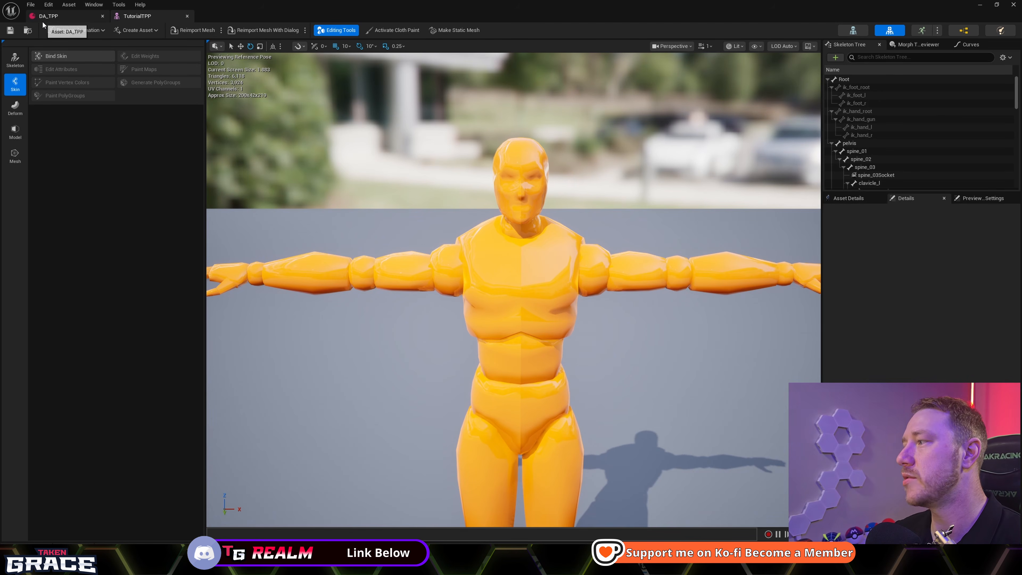
left_click(187, 16)
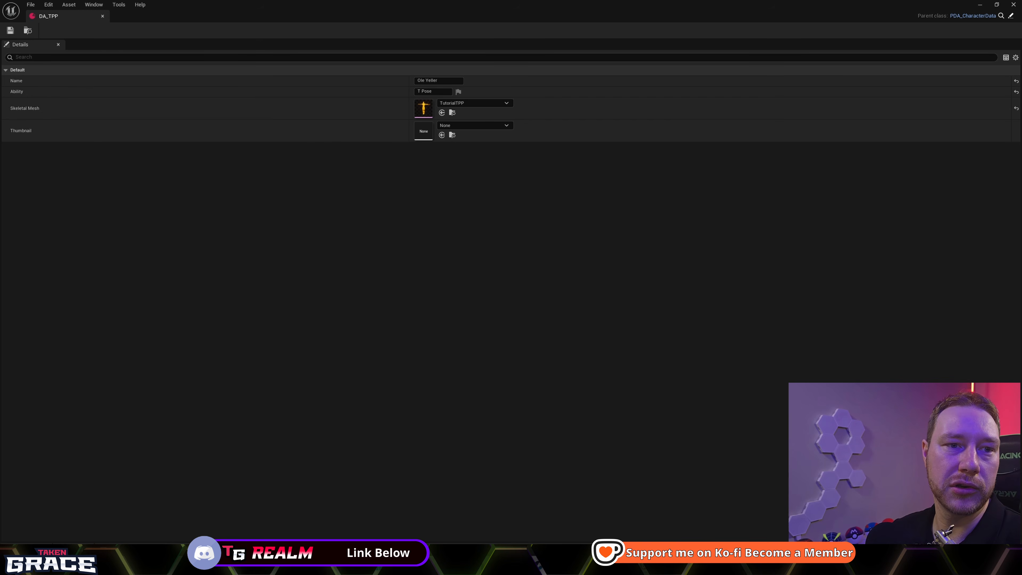
Create a folder named UI directly under Content and open it.
key("ctrl+space")
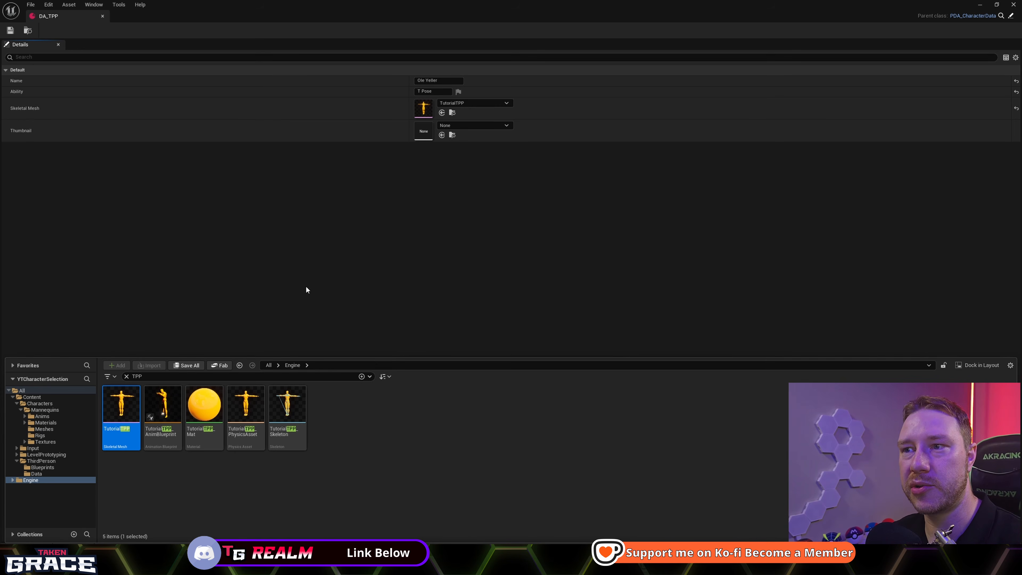
left_click(38, 402)
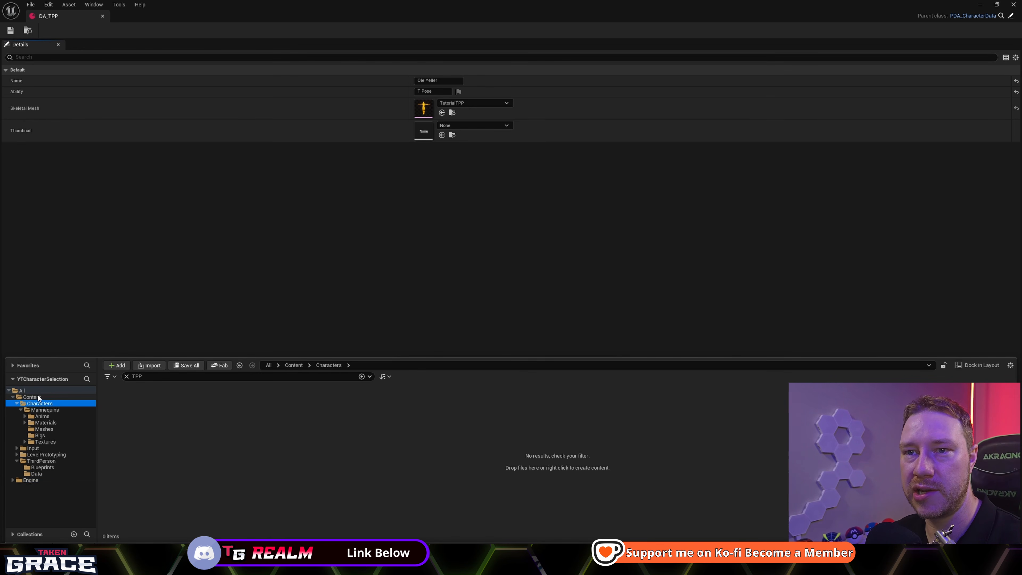
left_click(38, 397)
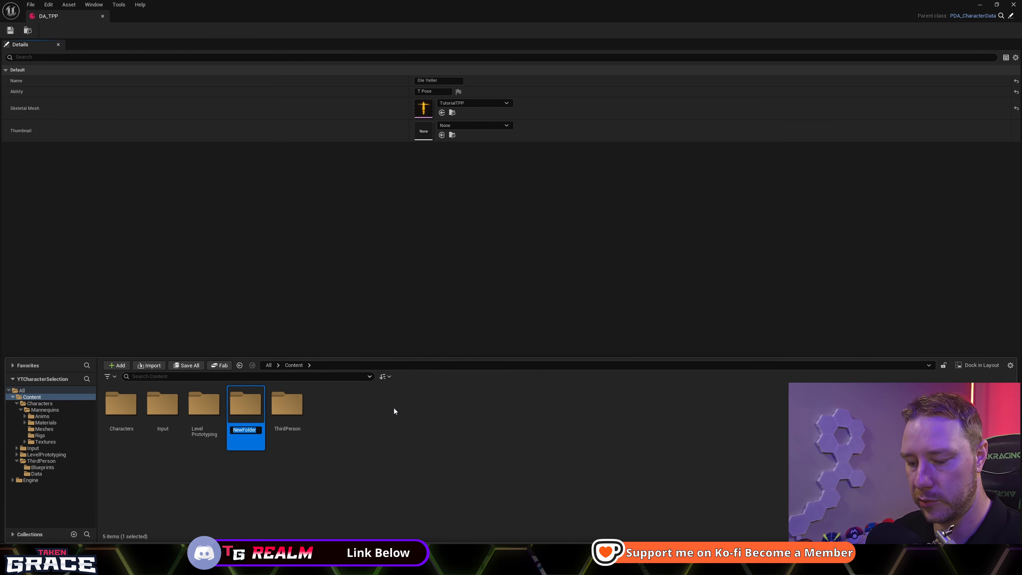
type("UI")
key("Return")
key("Return")
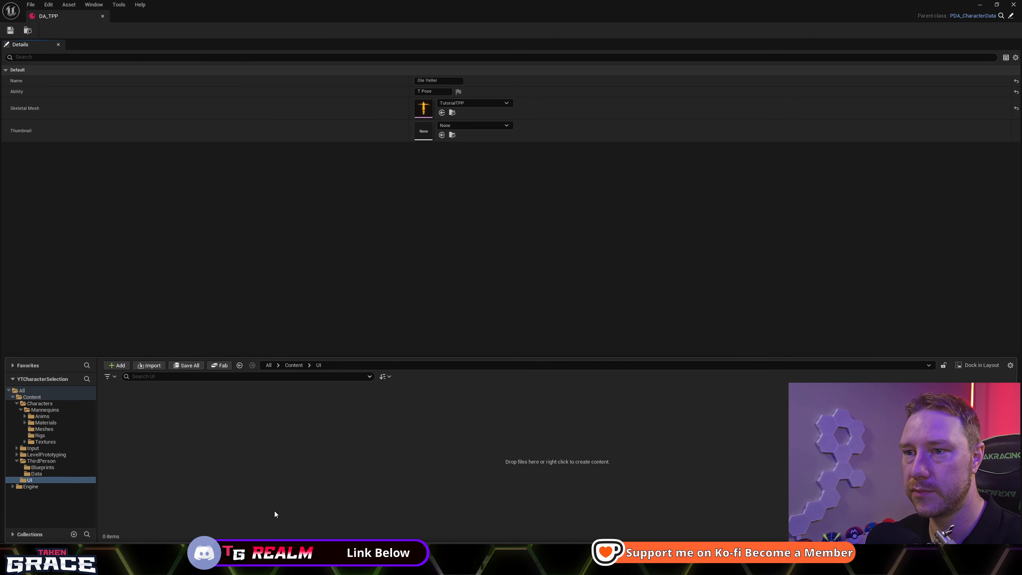
Open the three imported head screenshots together for bulk editing in the Property Matrix.
right_click(210, 403)
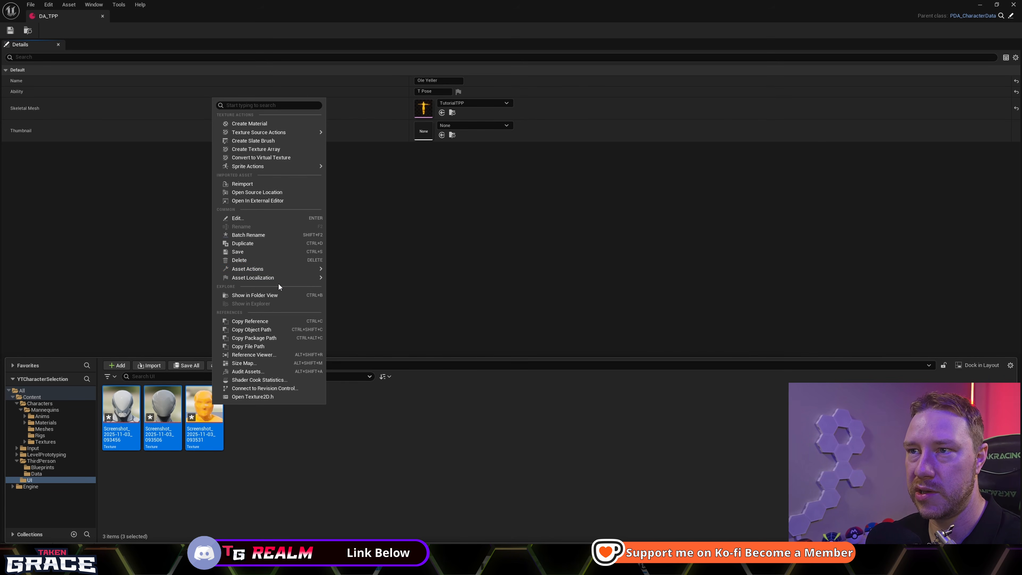
mouse_move(300, 266)
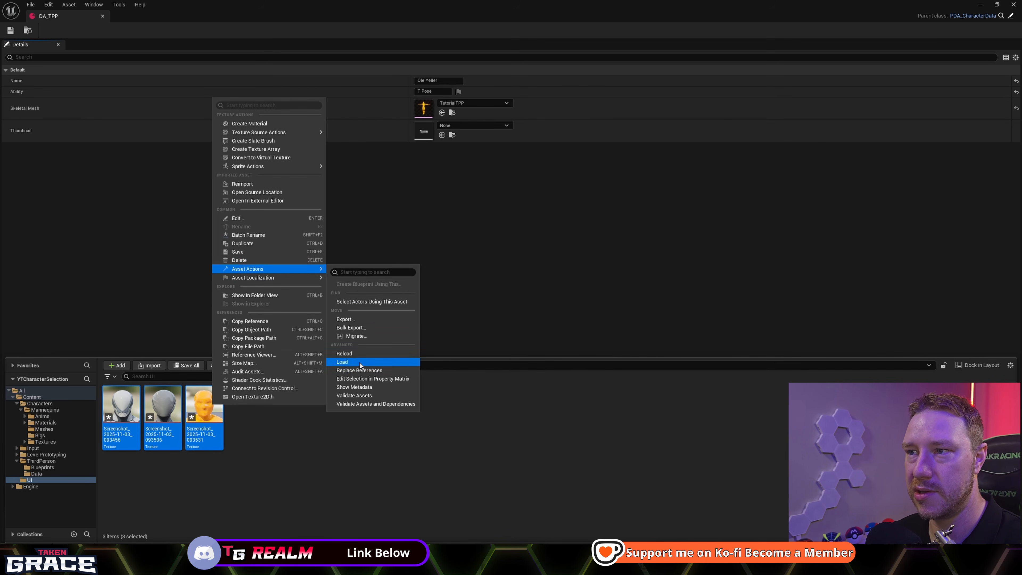
left_click(362, 379)
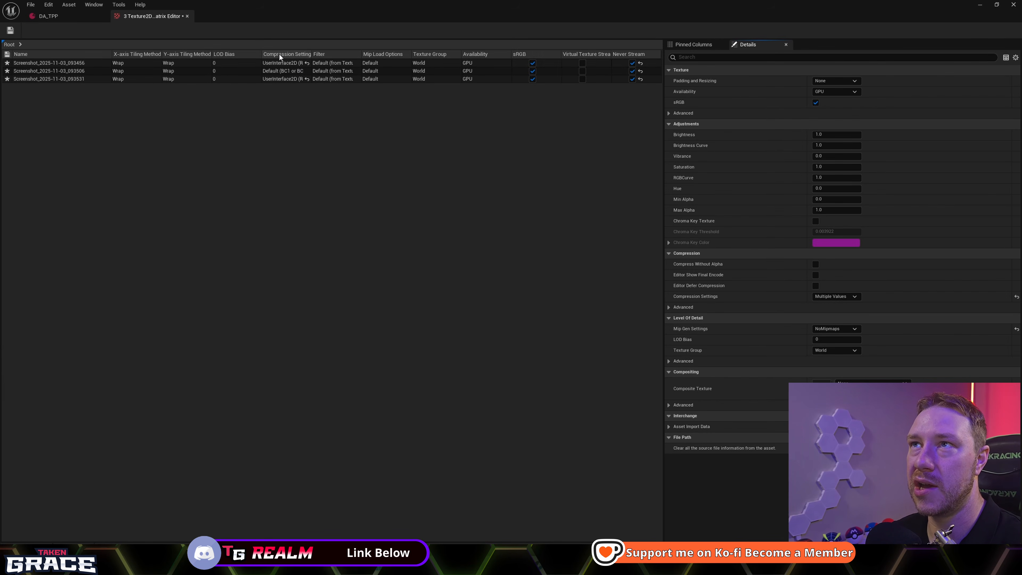
Set all three textures to UserInterface2D (RGBA8) compression and the UI texture group, then save and close the matrix editor.
left_click(839, 297)
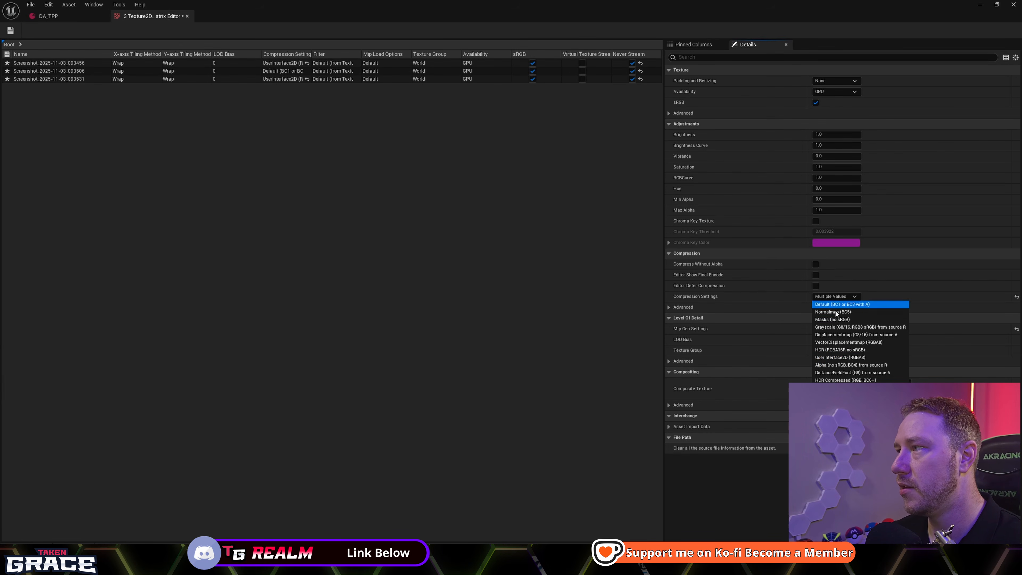
left_click(835, 357)
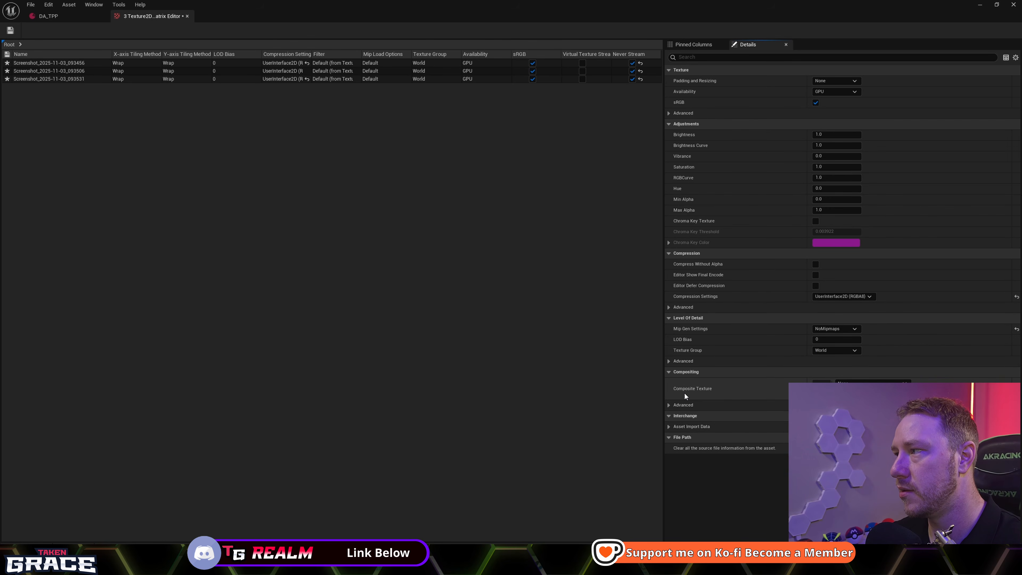
left_click(845, 350)
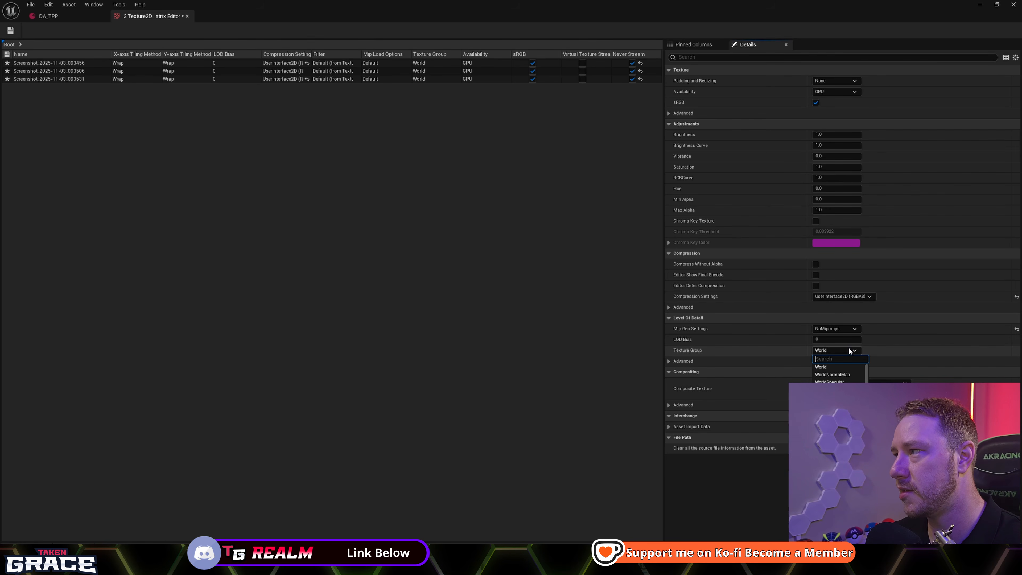
left_click(821, 489)
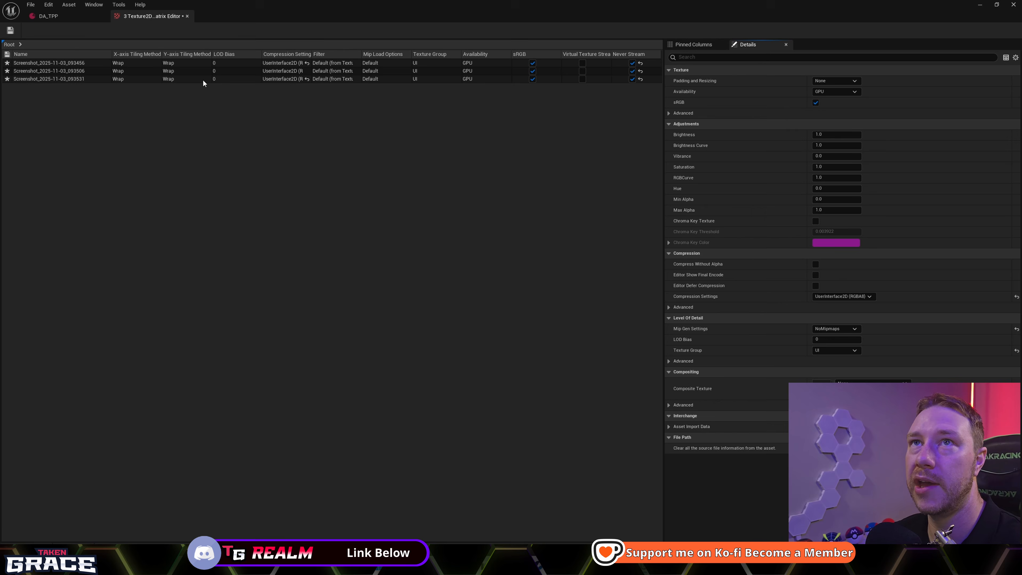
left_click(11, 29)
left_click(187, 16)
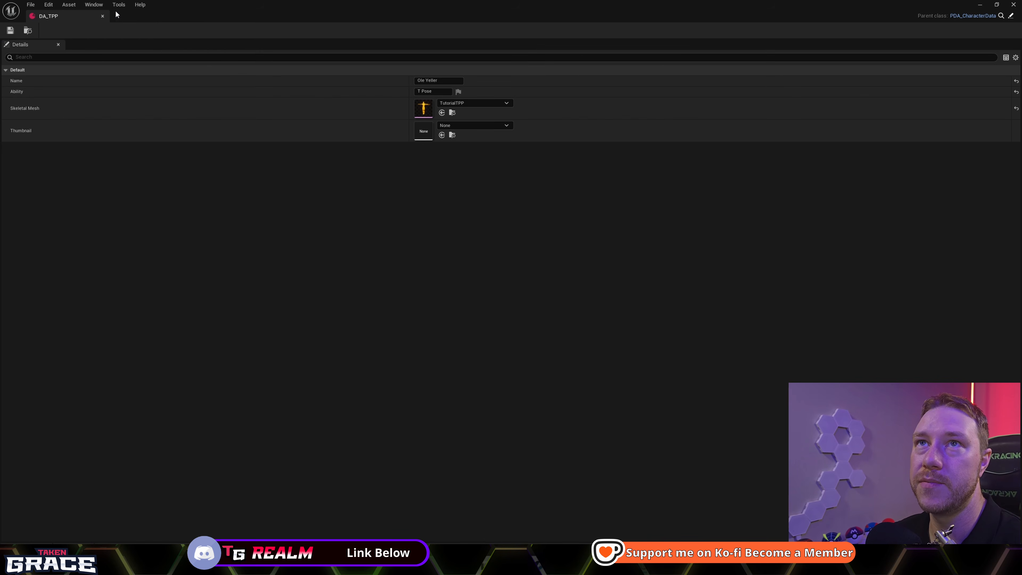
left_click(467, 125)
type("tpp")
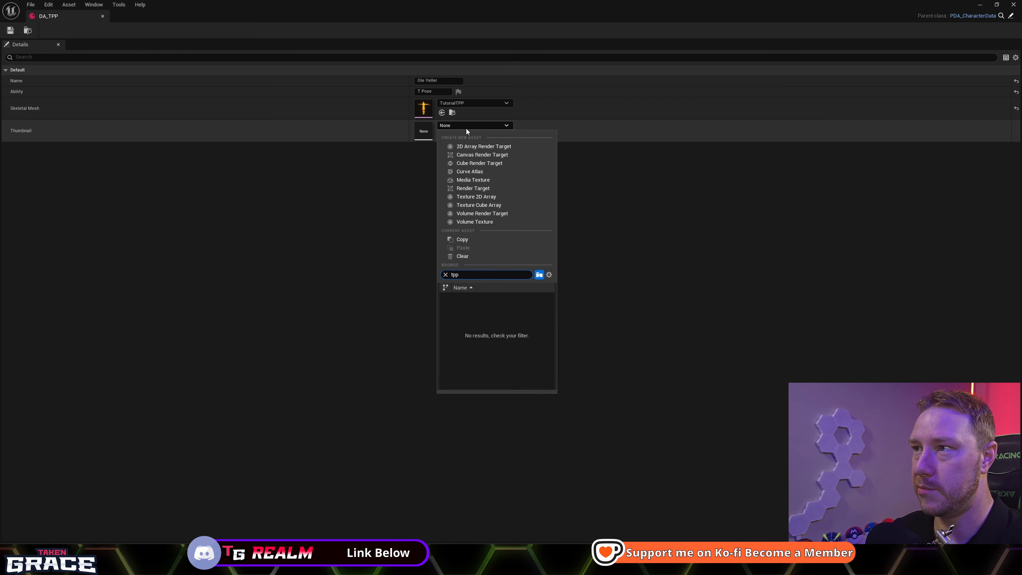
left_click(279, 261)
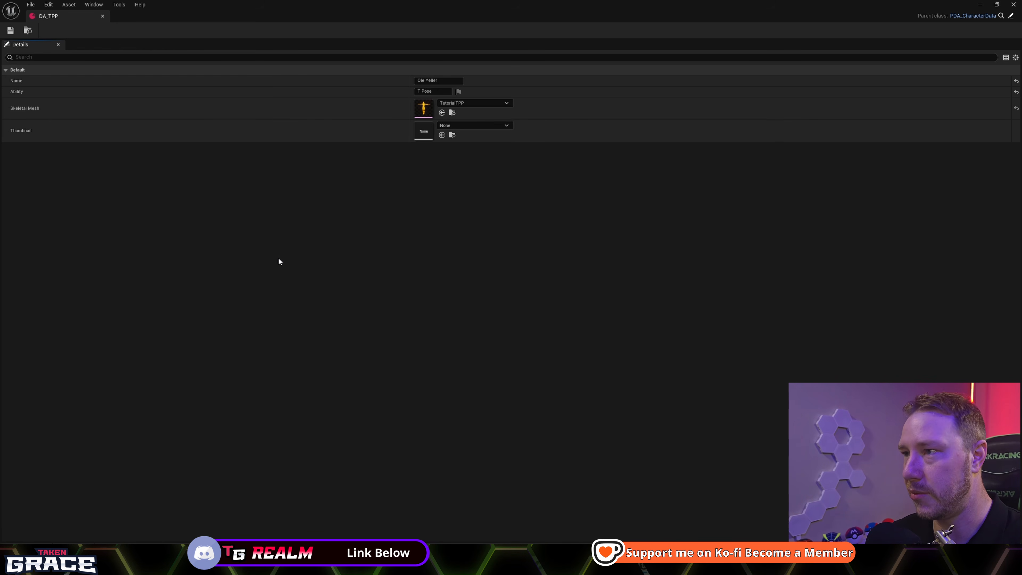
Rename the orange head texture in the UI folder to TPP.
key("ctrl+space")
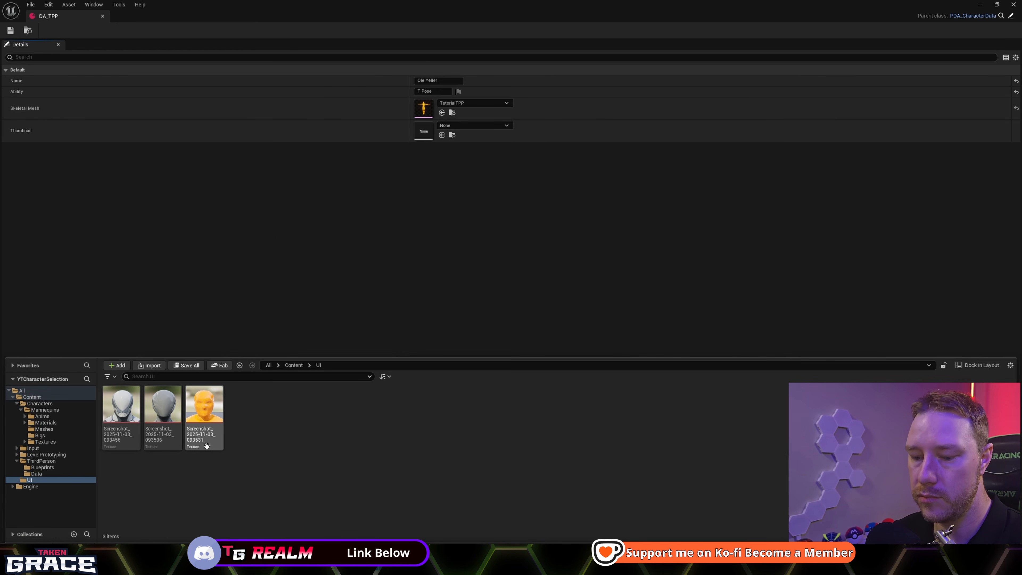
left_click(205, 443)
key("F2")
type("TPP")
key("Return")
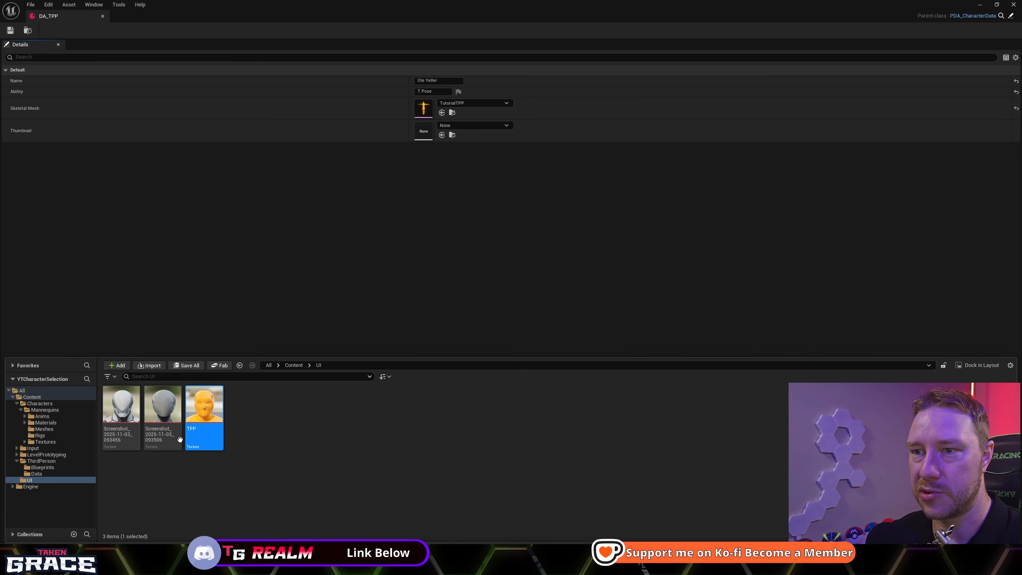
Rename the dark grey head texture to Quinn and the light grey head texture to Manny.
key("Left")
key("F2")
type("Qu")
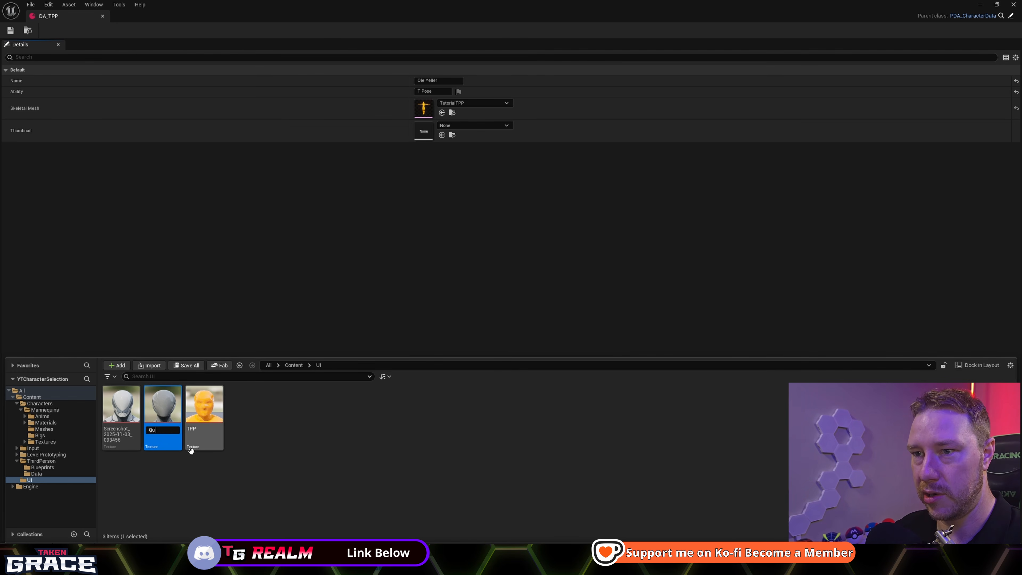
key("Return")
left_click(151, 434)
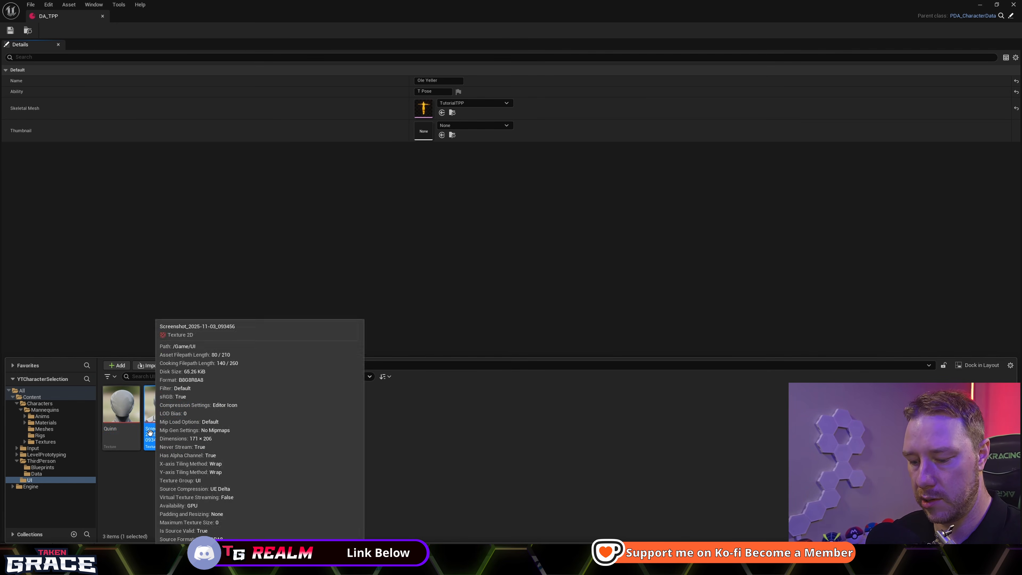
key("F2")
type("Manny")
key("Return")
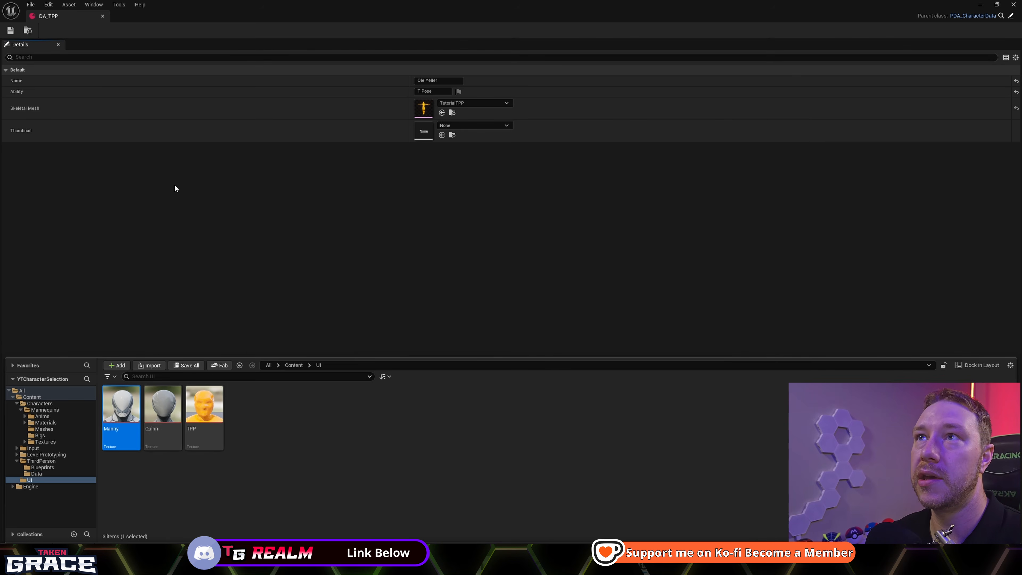
Assign the TPP texture as the thumbnail of DA_TPP and close the data asset.
left_click(470, 124)
type("TPP")
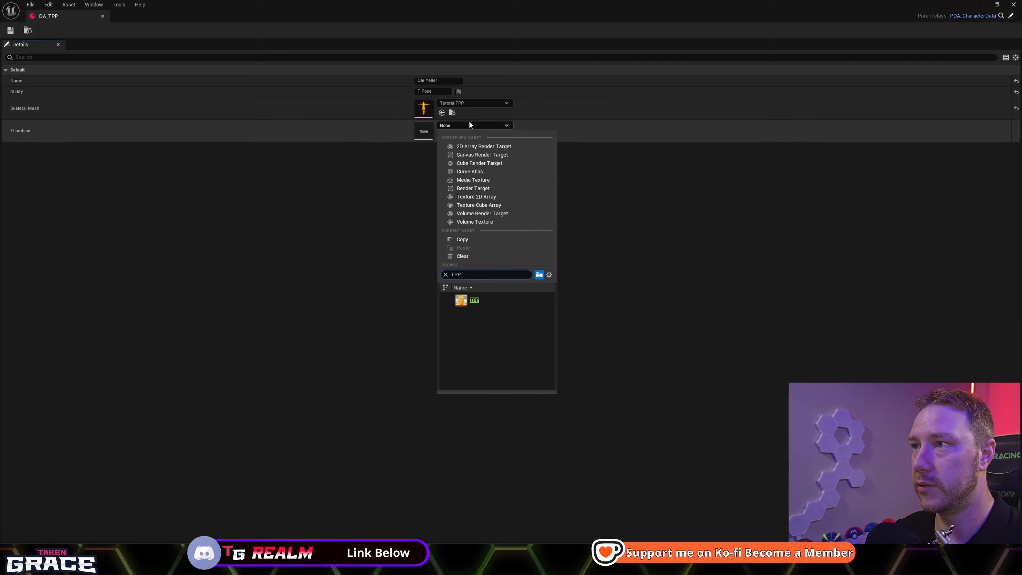
left_click(490, 298)
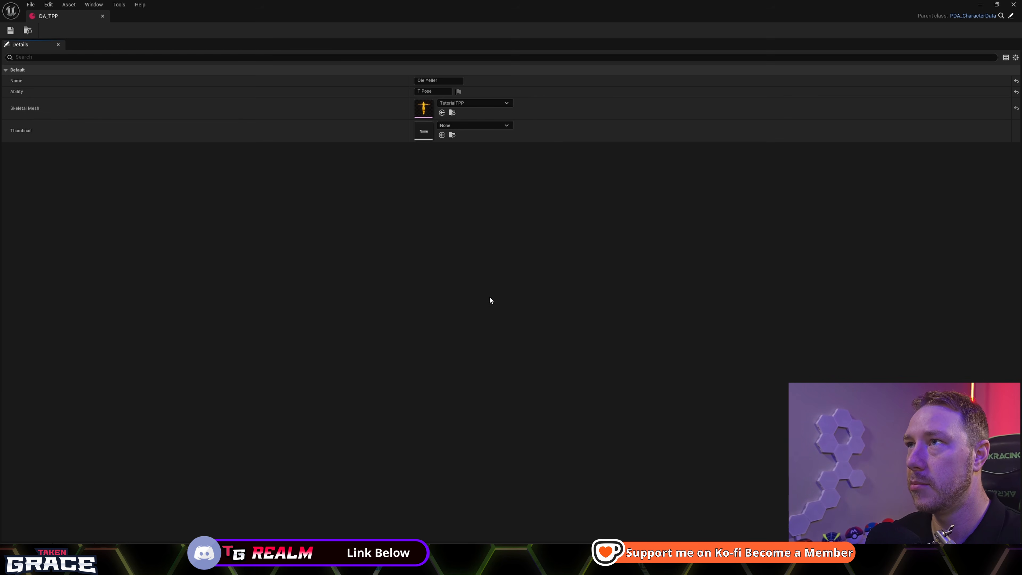
left_click(102, 16)
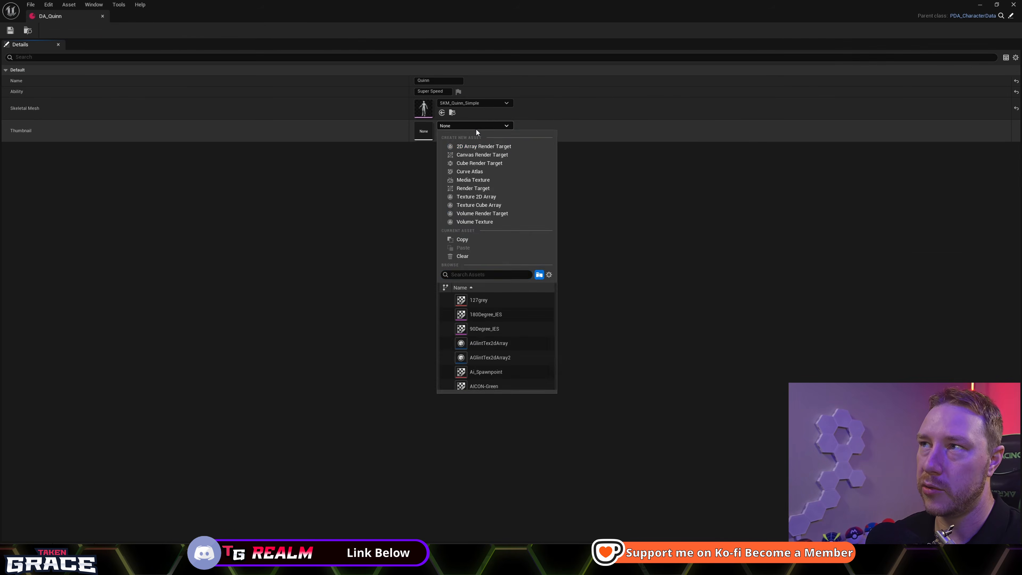
Assign the Quinn texture as the thumbnail of DA_Quinn and the Manny texture as the thumbnail of DA_Manny.
left_click(492, 125)
left_click(493, 123)
type("Mann")
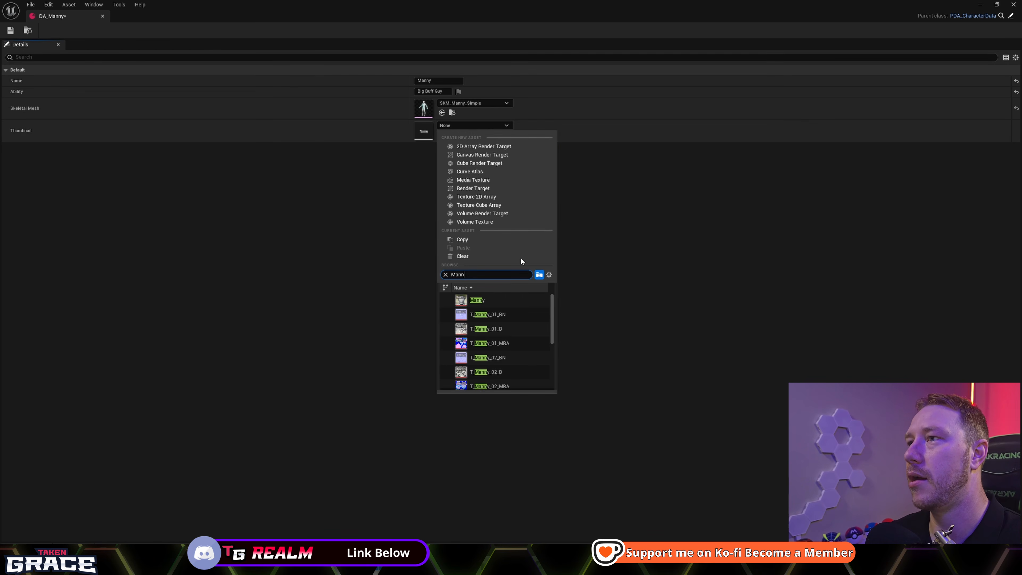
left_click(536, 305)
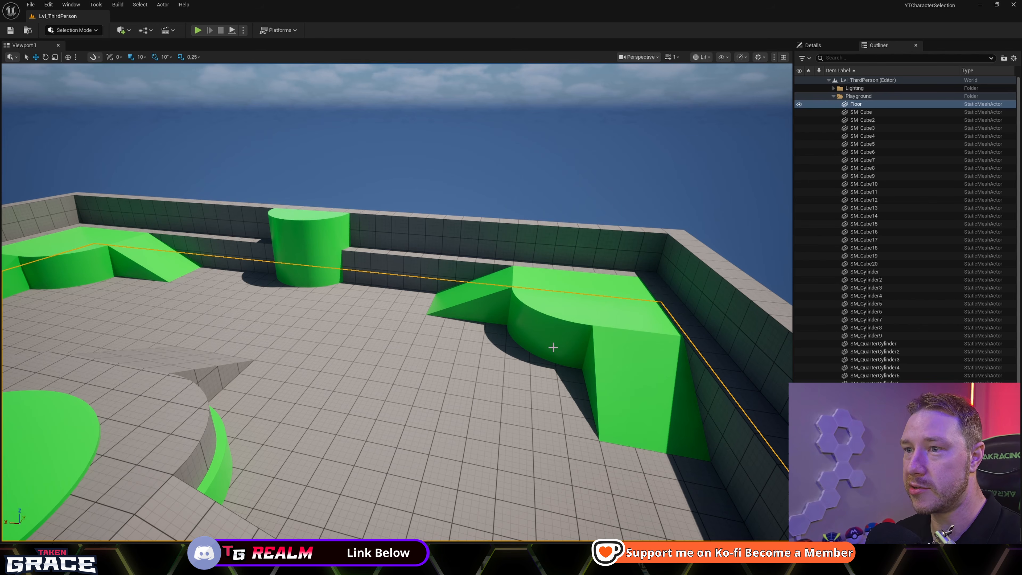
mouse_move(500, 389)
right_mouse_down()
mouse_move(399, 419)
mouse_move(410, 390)
mouse_move(499, 389)
right_mouse_up()
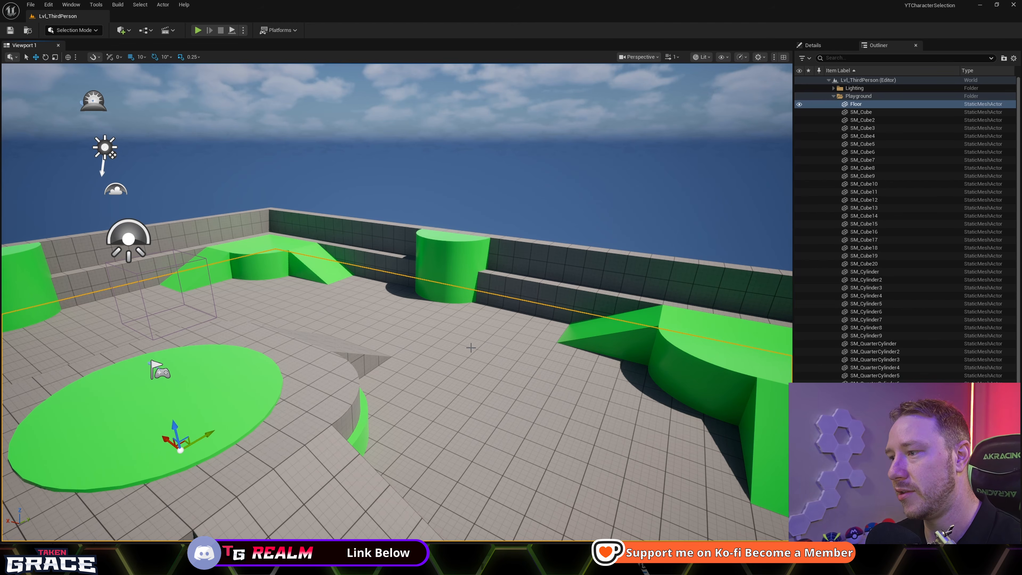
mouse_move(470, 347)
right_mouse_down()
mouse_move(298, 347)
mouse_move(386, 333)
mouse_move(426, 368)
mouse_move(385, 379)
mouse_move(474, 347)
right_mouse_up()
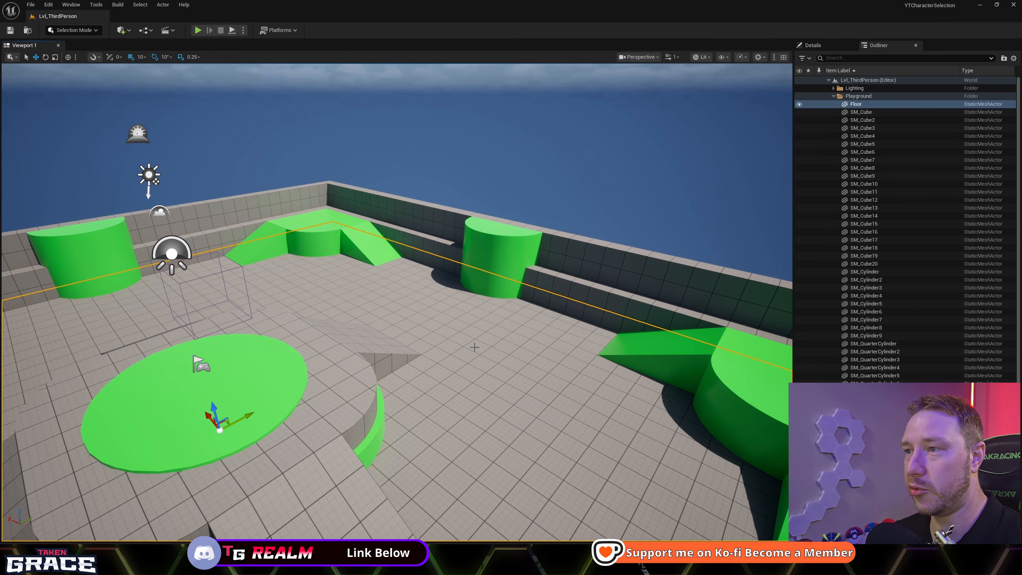
Move the UI folder from Content into the ThirdPerson folder and return to the Content folder.
key("ctrl+space")
left_click(331, 353)
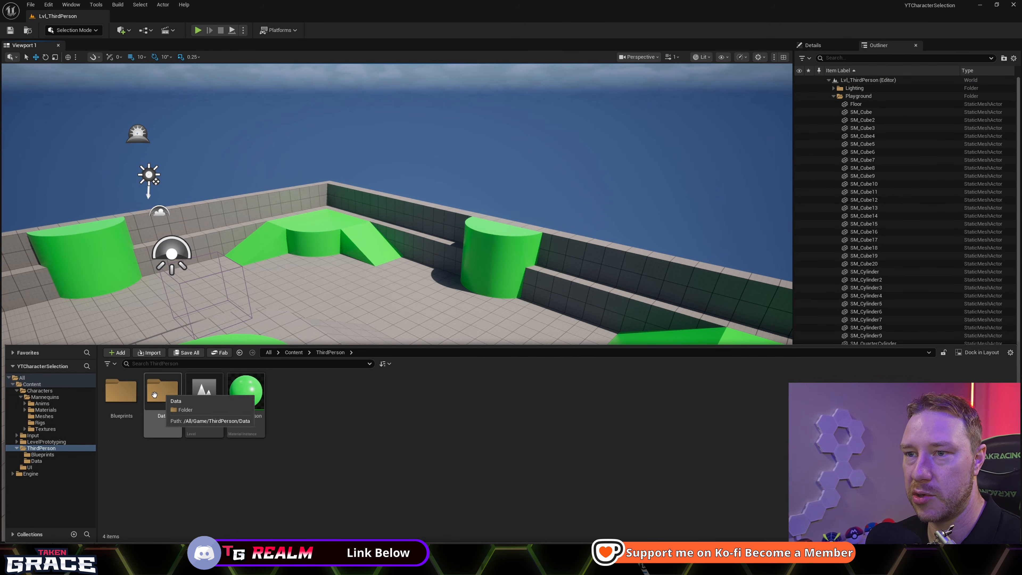
left_click(294, 353)
left_click_drag(287, 393, 260, 414)
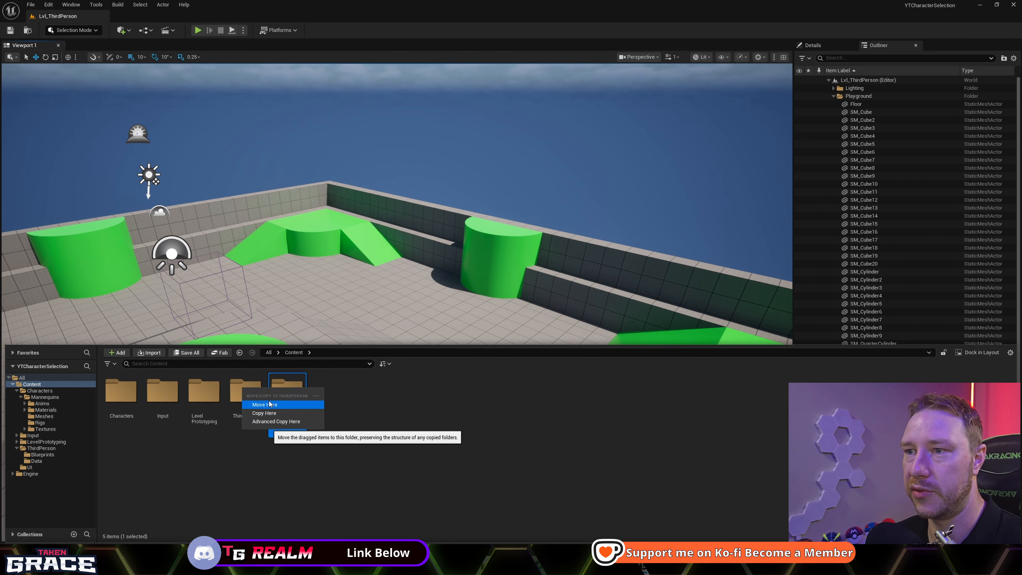
left_click(265, 418)
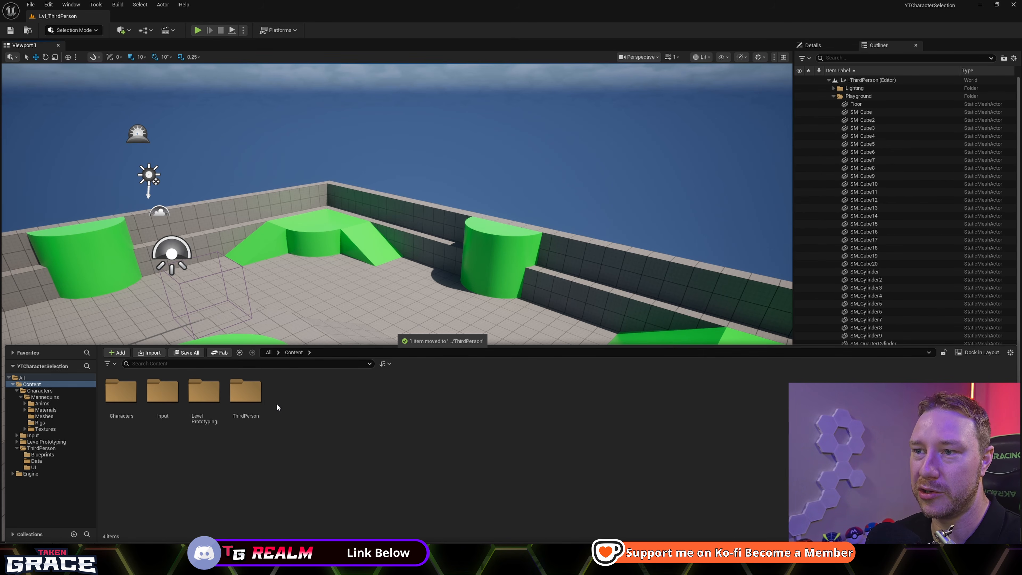
double_click(250, 396)
left_click(297, 353)
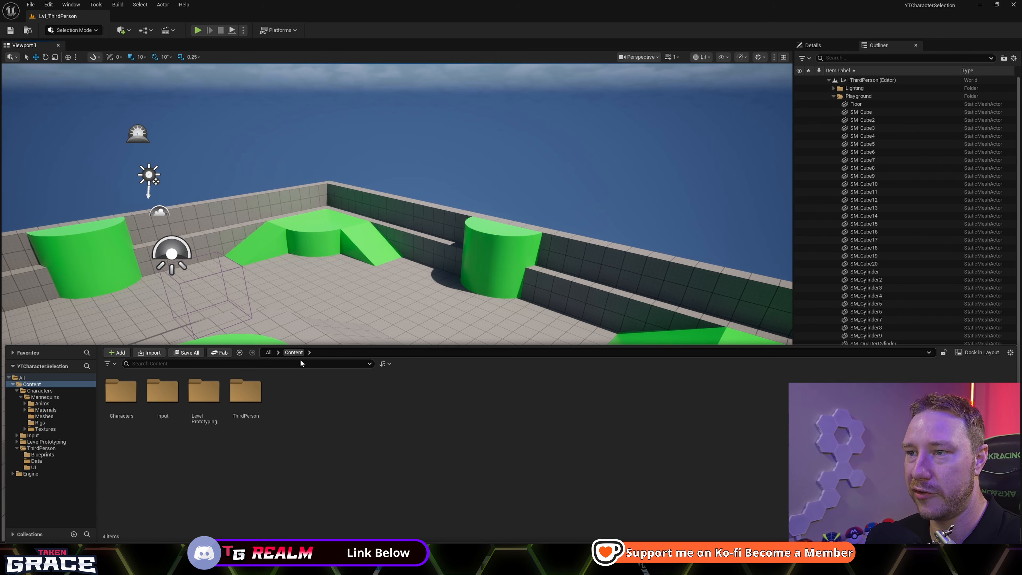